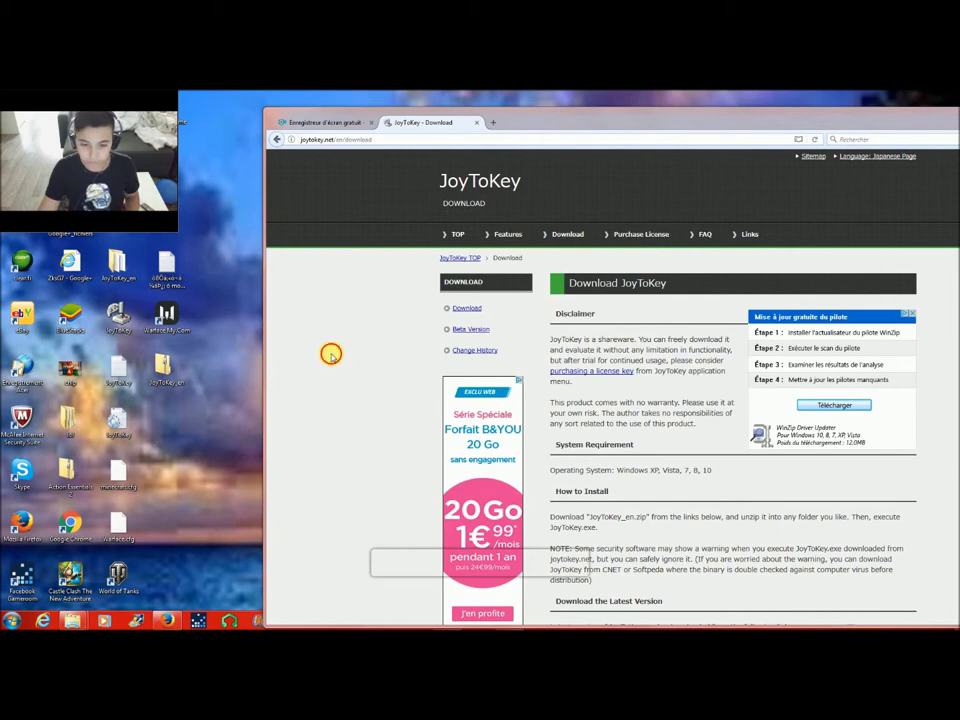
# Try to download JoyToKey_en.zip from the joytokey.net link under the latest version
pyautogui.scroll(-5, 555, 333)
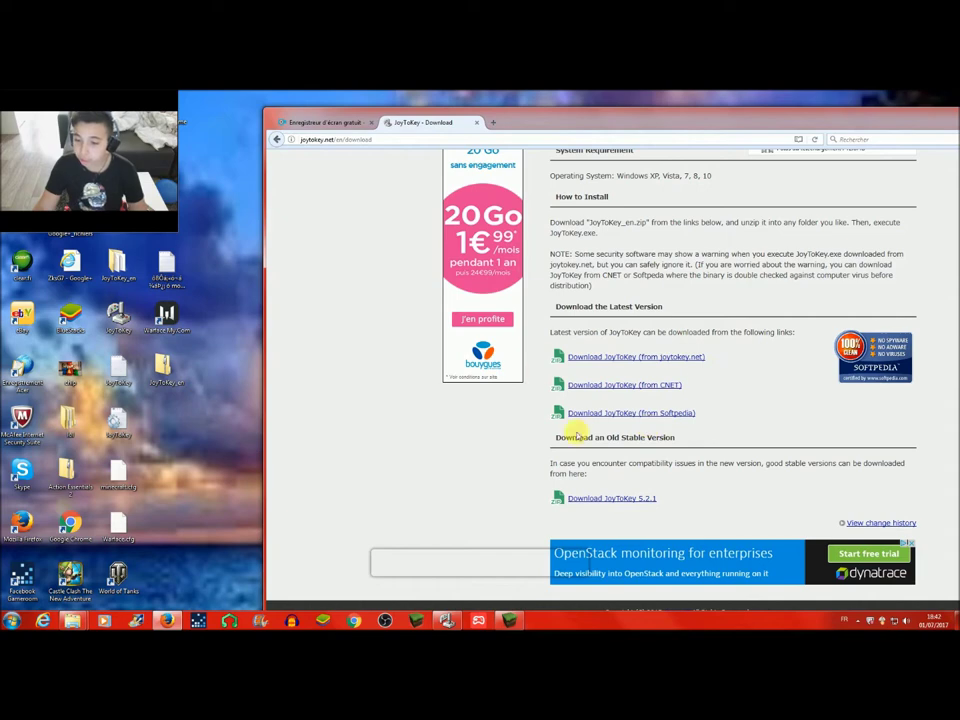
pyautogui.click(645, 357)
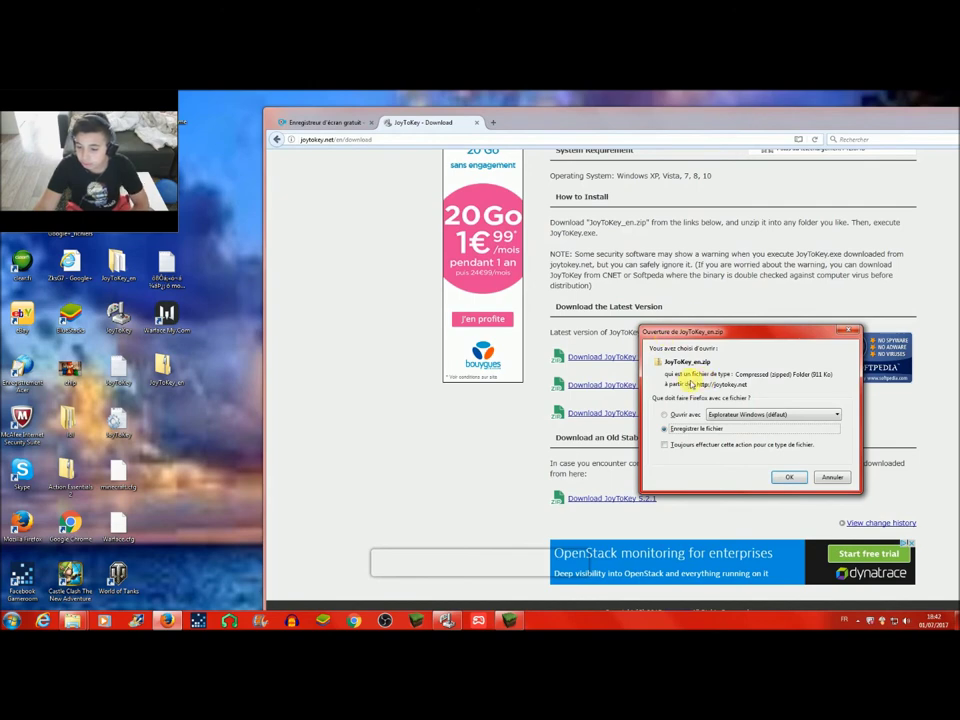
pyautogui.click(849, 332)
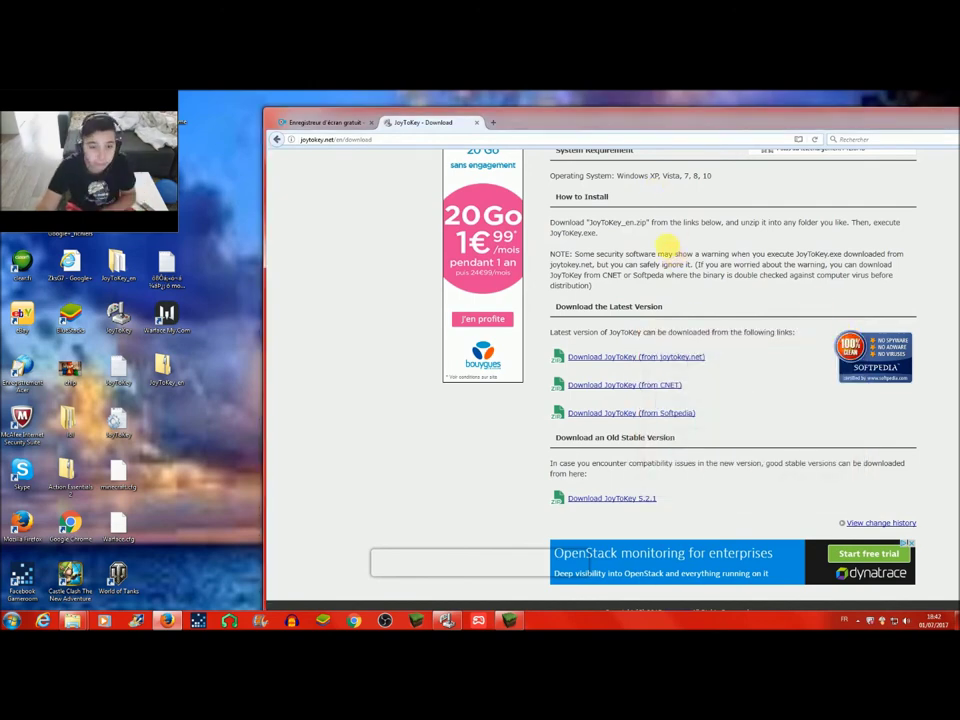
# Minimize the browser and select the JoyToKey_en archive on the desktop
pyautogui.moveTo(890, 118); pyautogui.dragTo(766, 108)
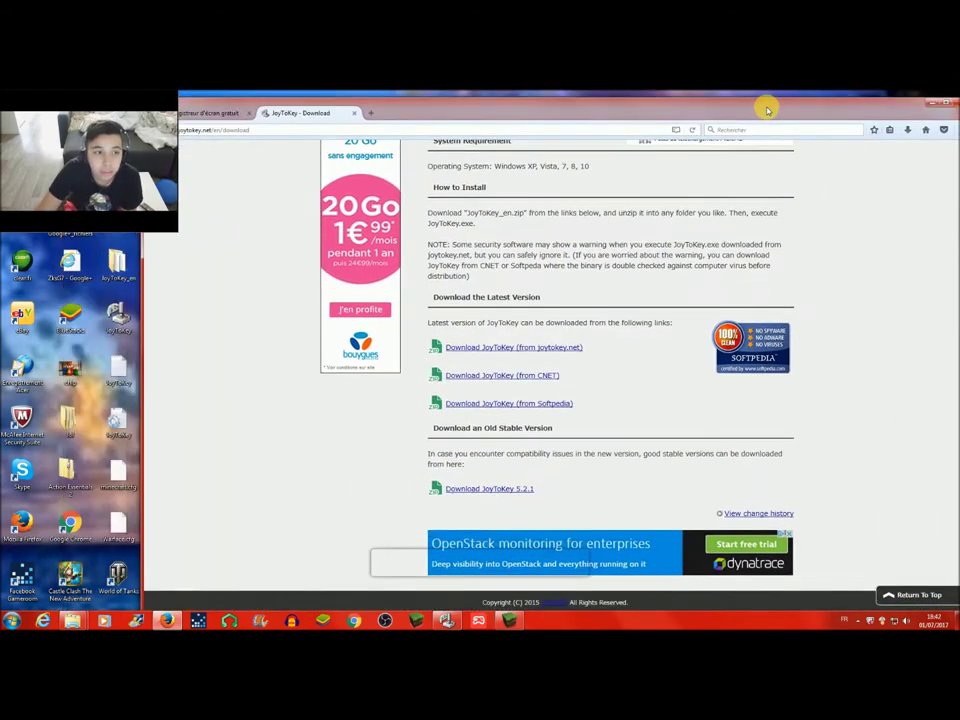
pyautogui.click(933, 107)
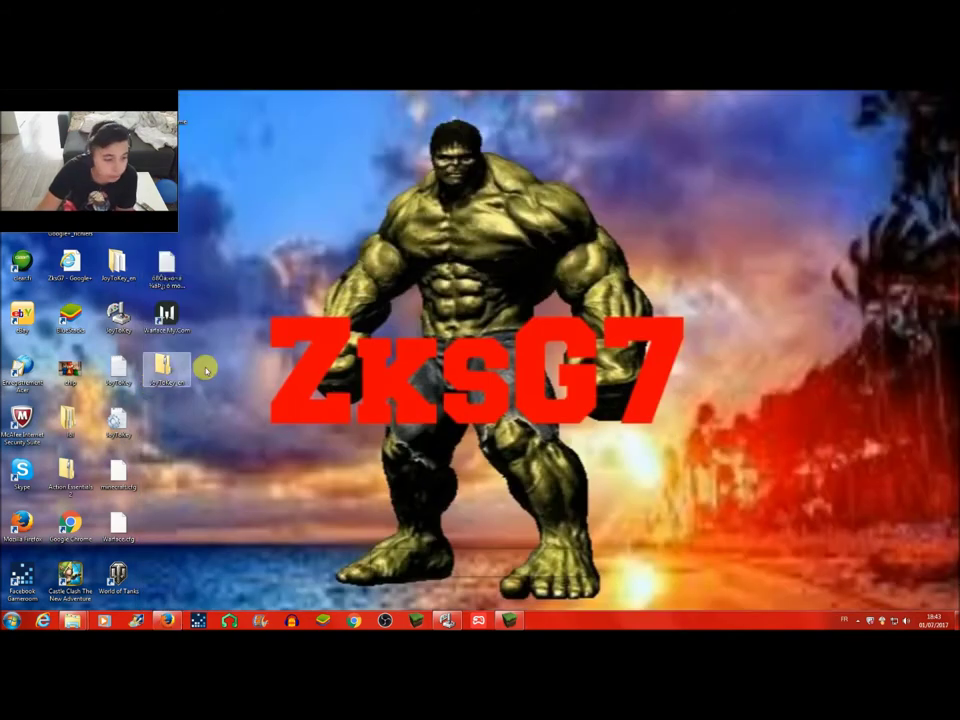
pyautogui.moveTo(163, 366)
pyautogui.mouseDown()
pyautogui.moveTo(200, 345)
pyautogui.moveTo(244, 347)
pyautogui.moveTo(215, 372)
pyautogui.moveTo(165, 368)
pyautogui.mouseUp()
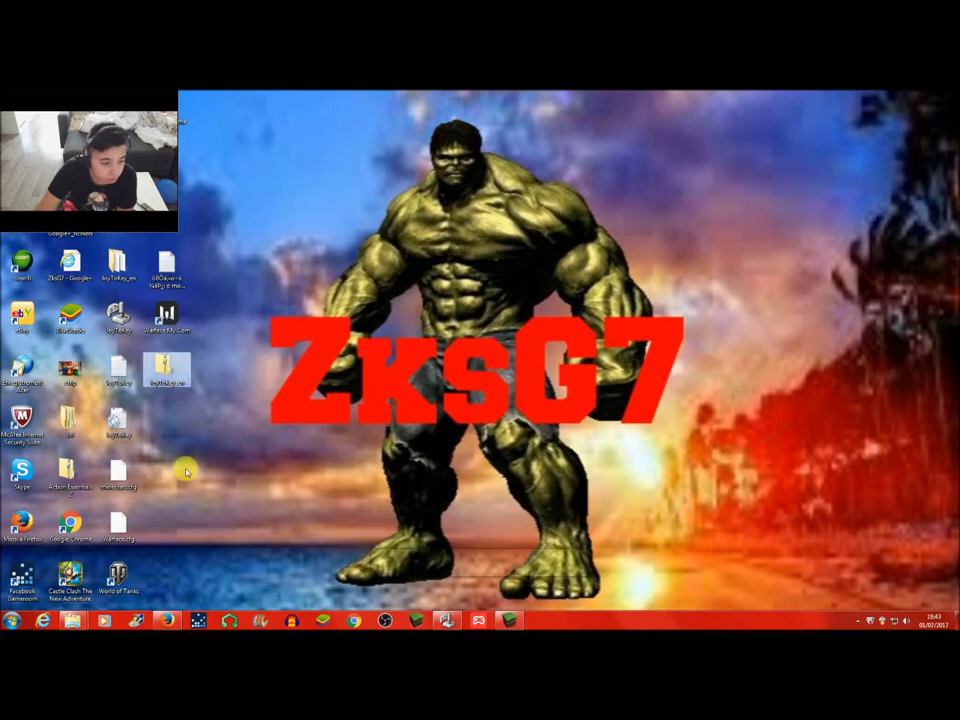
# Close the open JoyToKey_en folder window, locate the JoyToKey_en(1) archive in Téléchargements, and close that folder
pyautogui.click(72, 620)
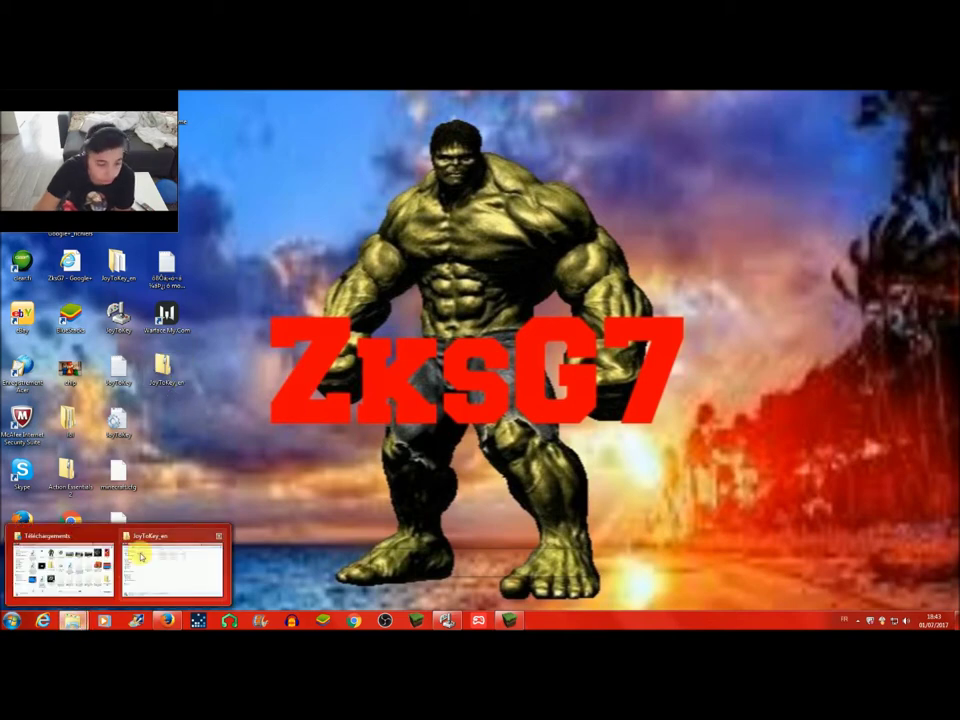
pyautogui.click(214, 533)
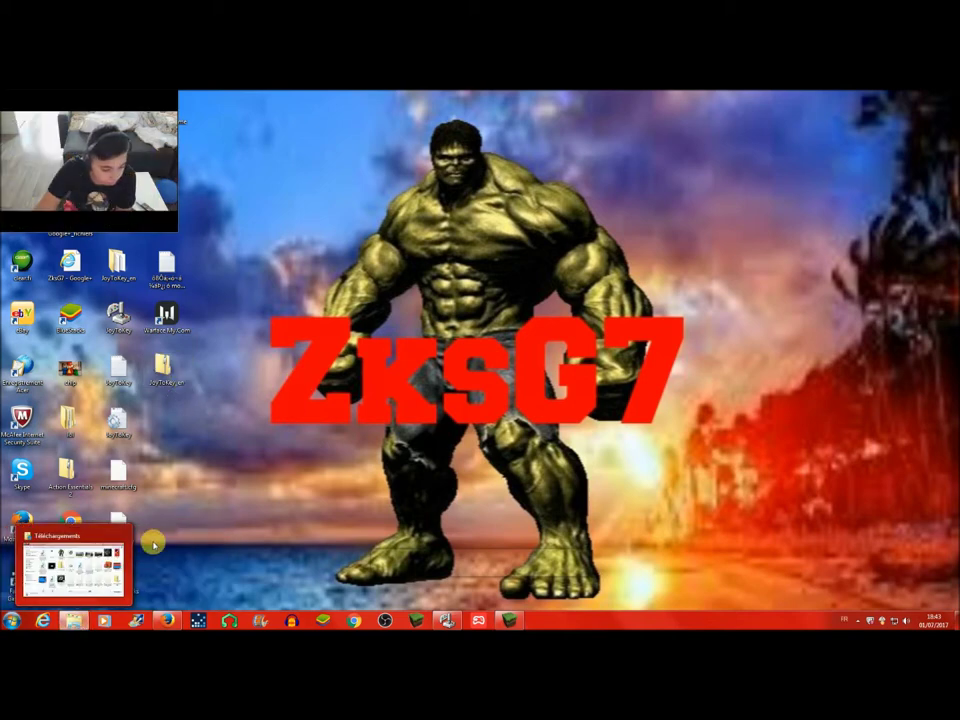
pyautogui.click(125, 545)
pyautogui.moveTo(476, 285); pyautogui.dragTo(527, 248)
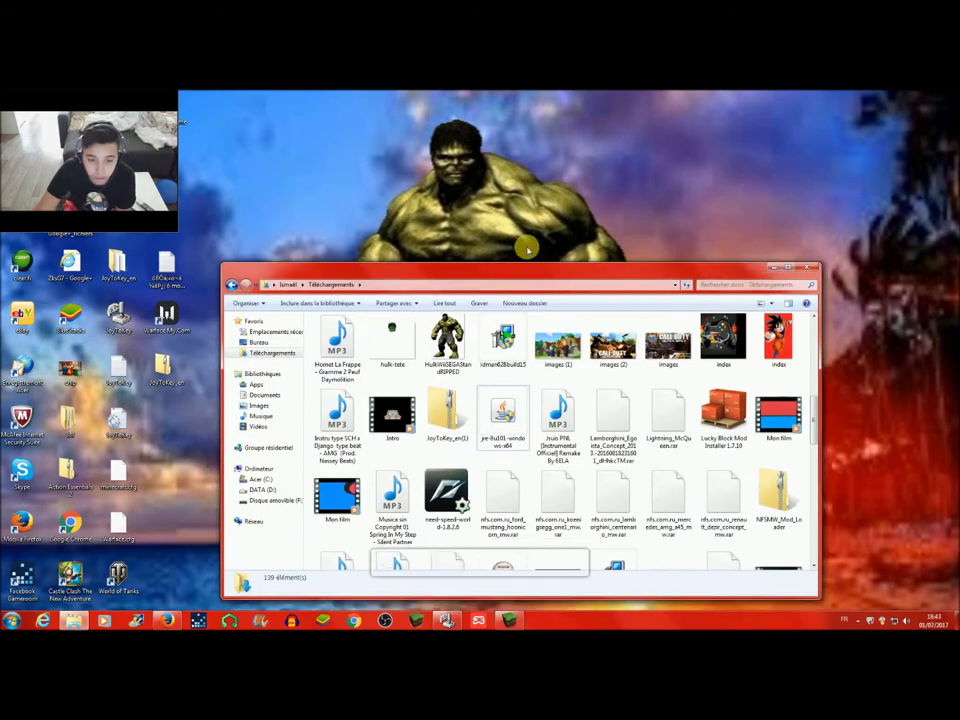
pyautogui.moveTo(487, 394)
pyautogui.mouseDown()
pyautogui.moveTo(168, 402)
pyautogui.moveTo(485, 400)
pyautogui.mouseUp()
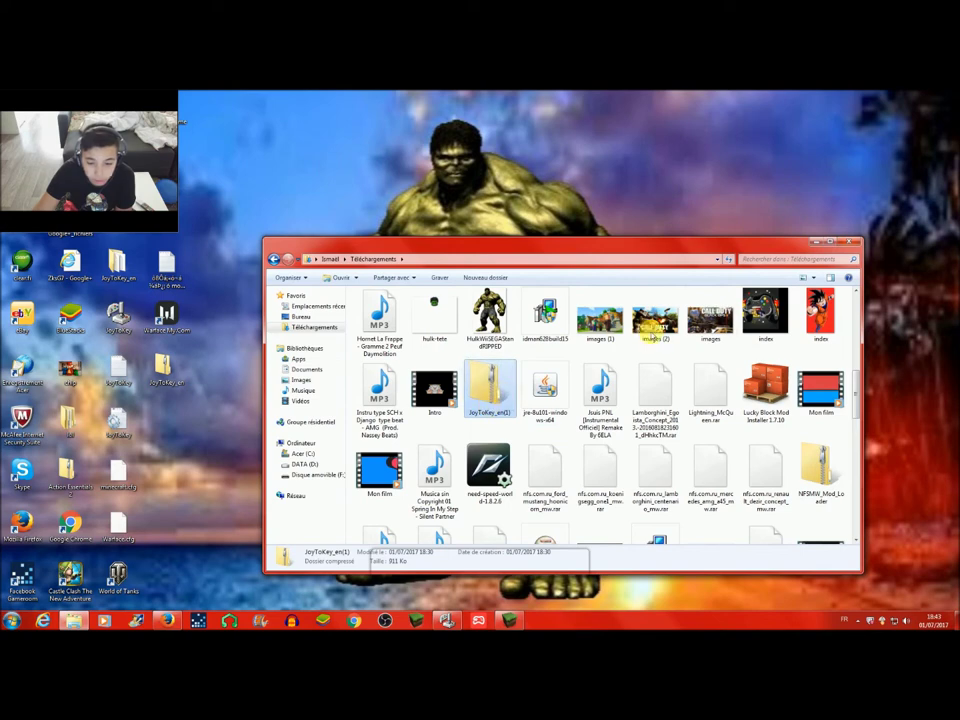
pyautogui.click(846, 243)
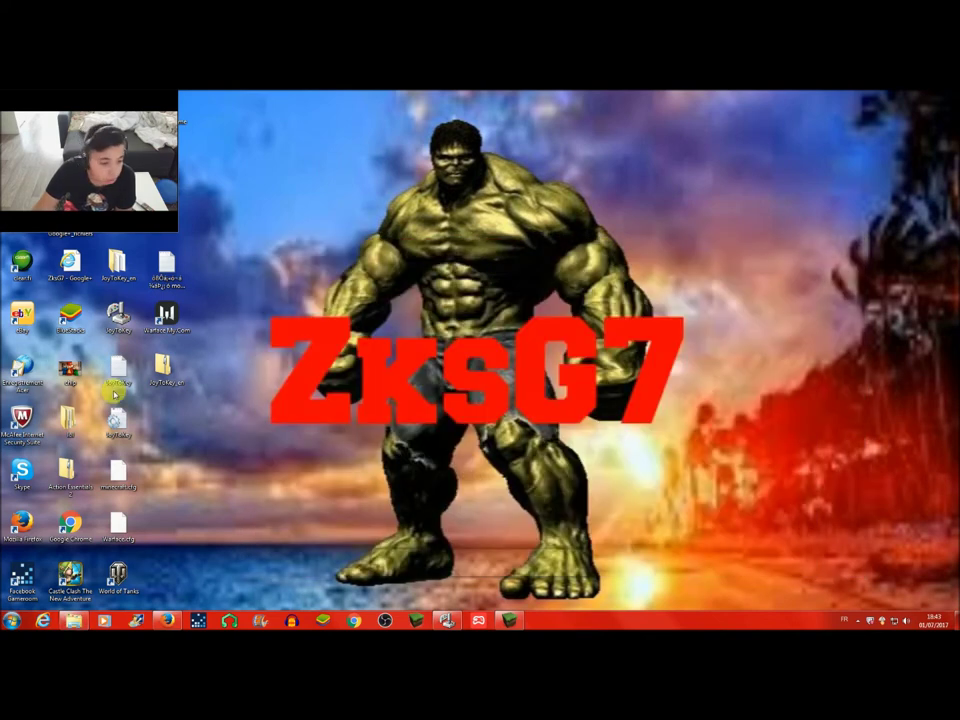
# Extract the desktop JoyToKey_en archive, merging it into the existing JoyToKey_en folder and replacing the duplicate files
pyautogui.rightClick(178, 368)
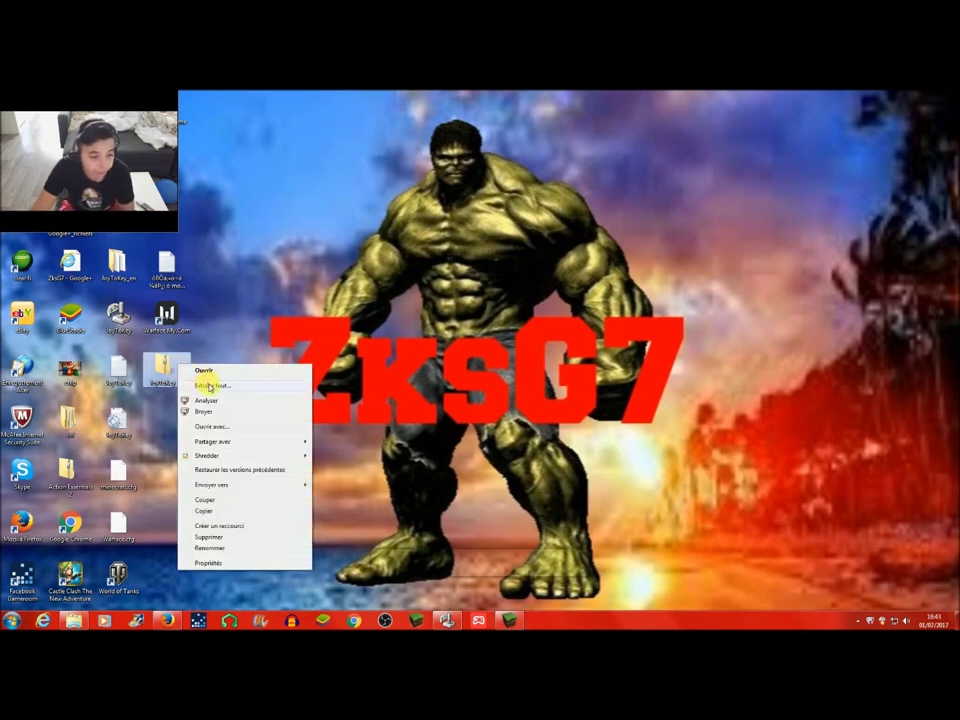
pyautogui.click(210, 386)
pyautogui.click(562, 450)
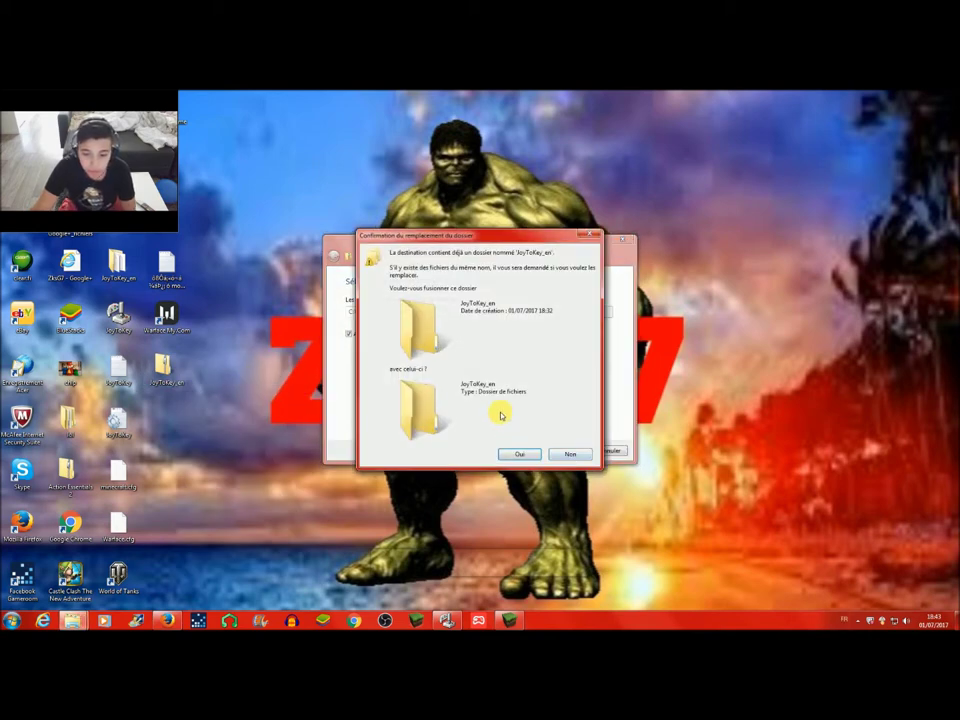
pyautogui.click(516, 454)
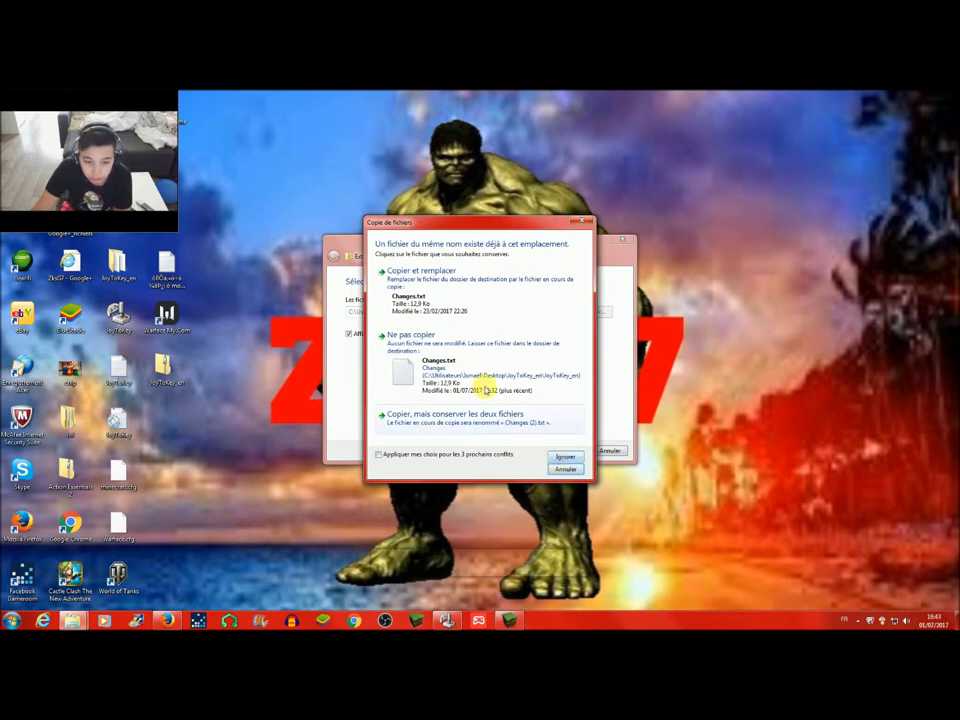
pyautogui.click(444, 300)
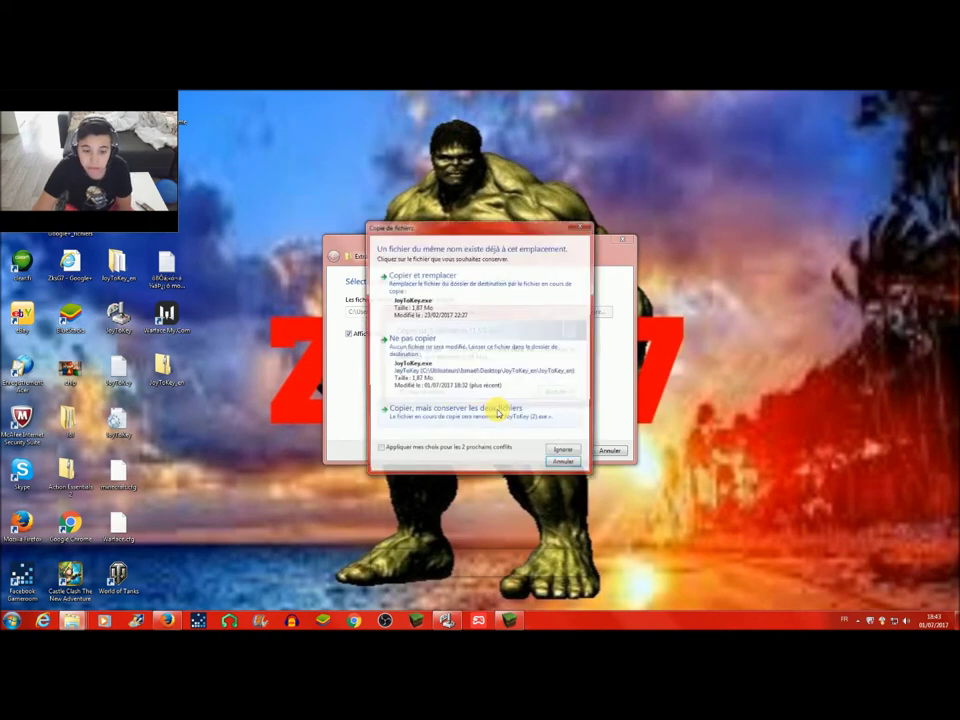
pyautogui.click(480, 308)
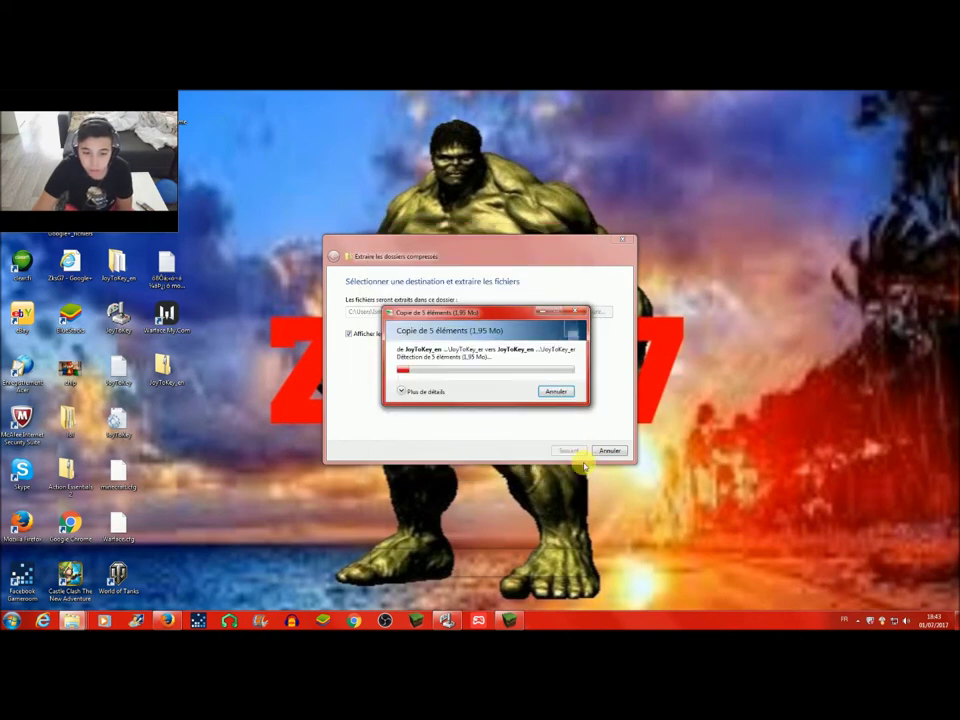
pyautogui.click(446, 282)
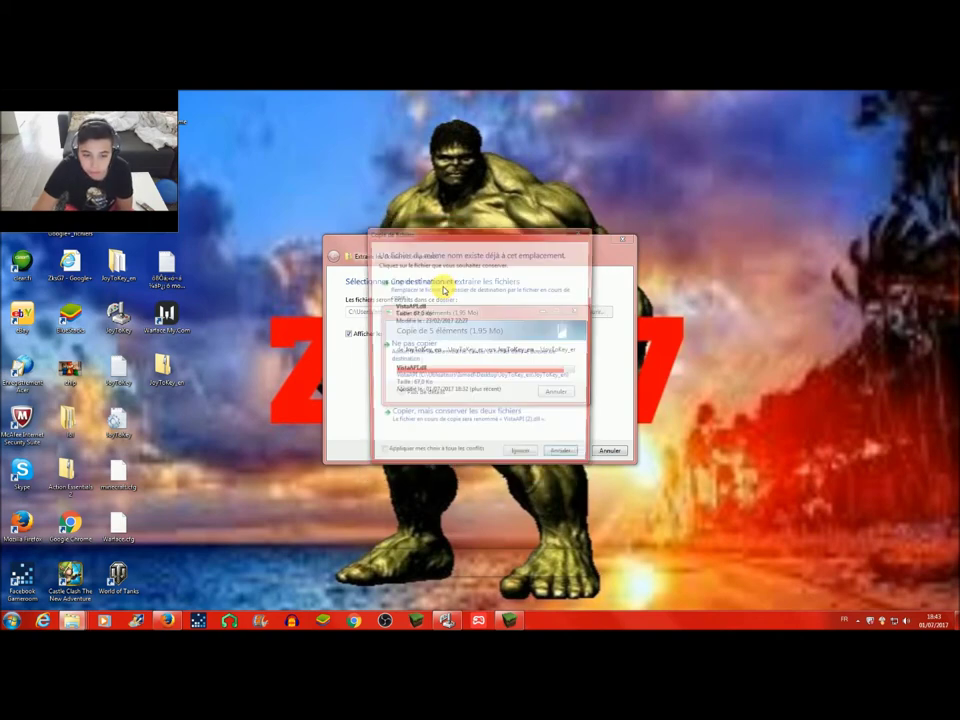
pyautogui.click(441, 284)
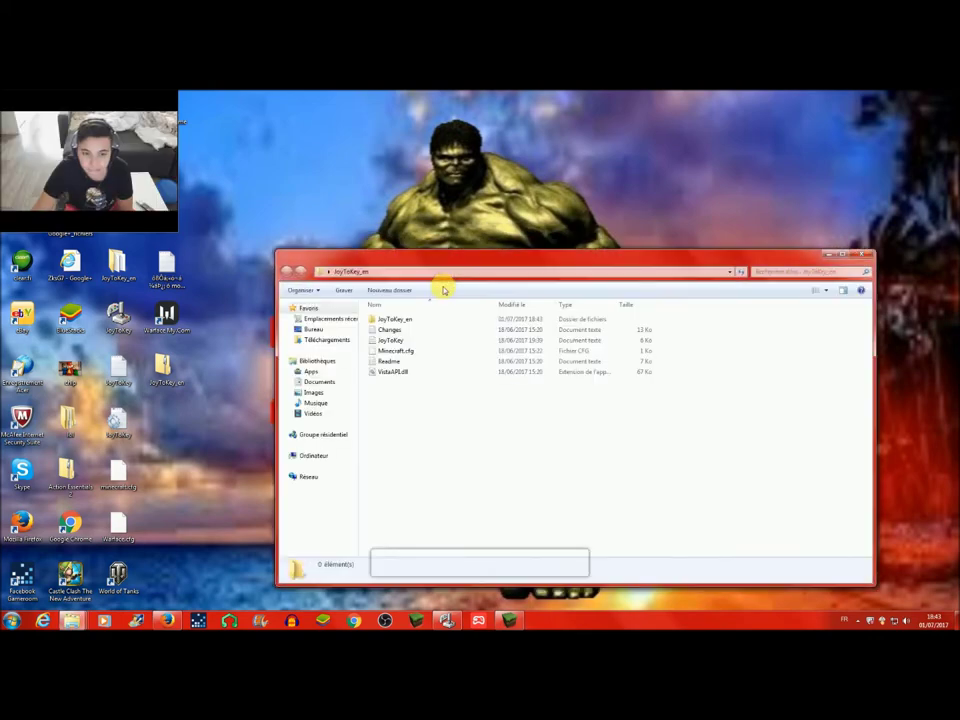
# Open the extracted JoyToKey_en subfolder, locate the JoyToKey application in it, and close the folder window
pyautogui.moveTo(399, 246); pyautogui.dragTo(326, 246)
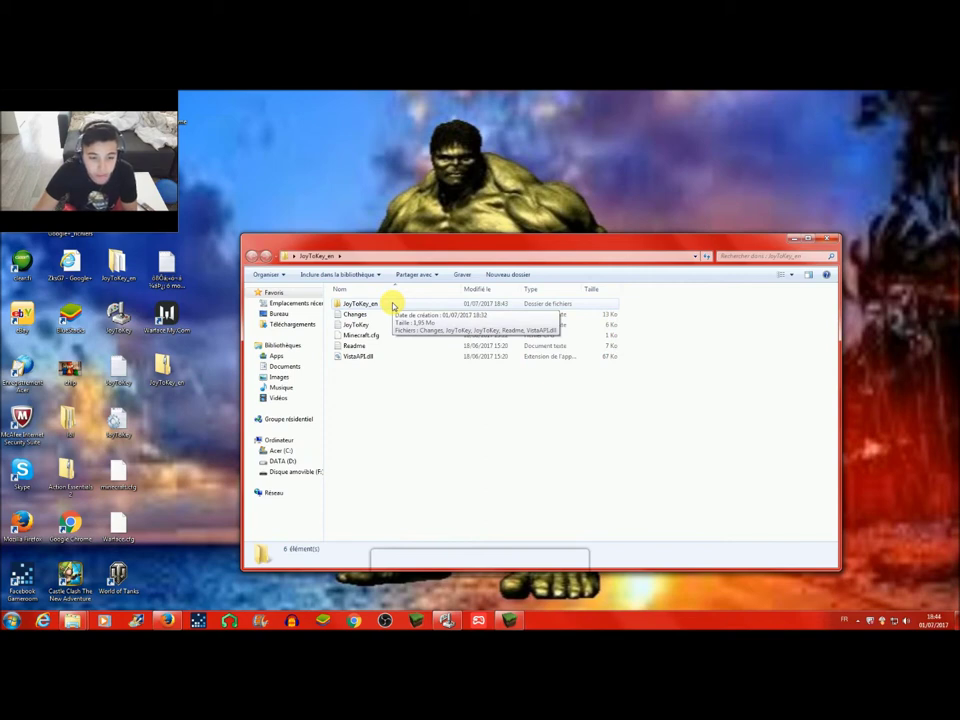
pyautogui.doubleClick(362, 303)
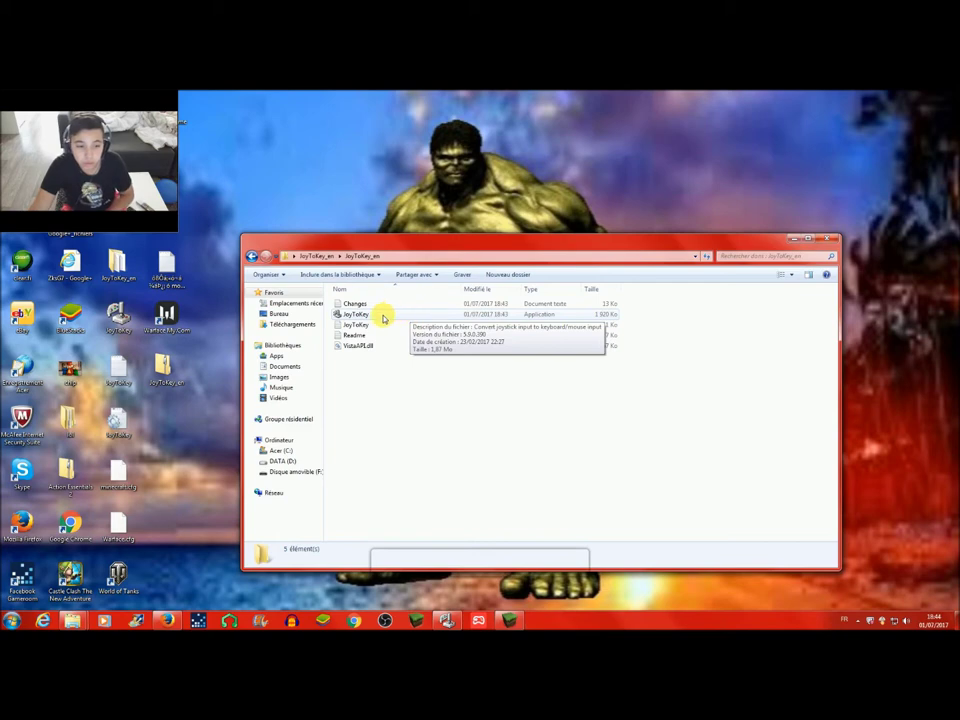
pyautogui.click(363, 316)
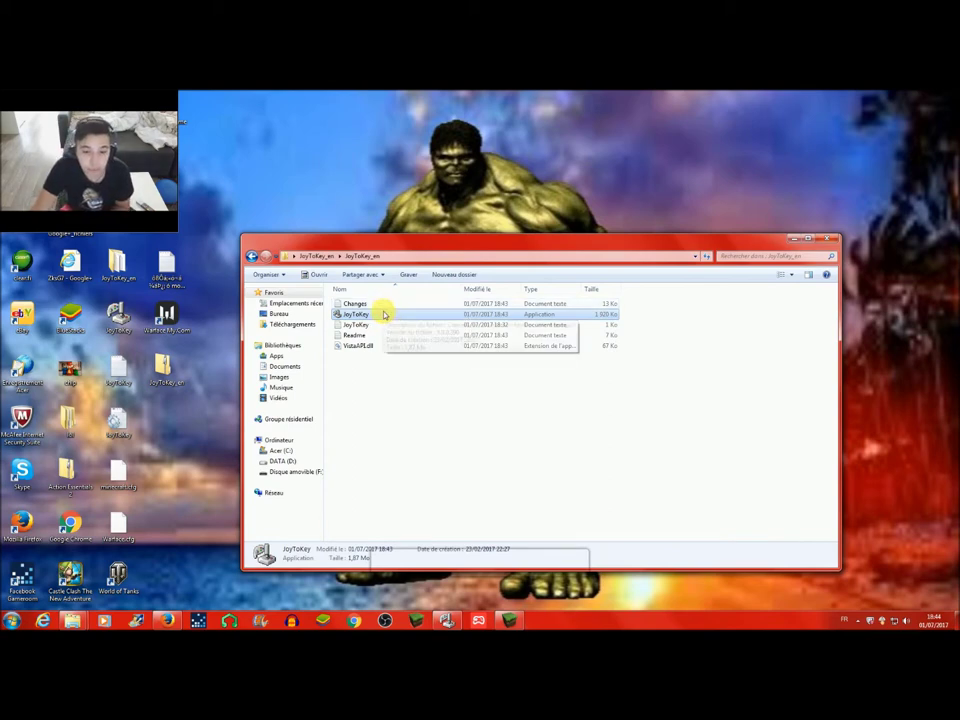
pyautogui.moveTo(384, 314); pyautogui.dragTo(392, 253)
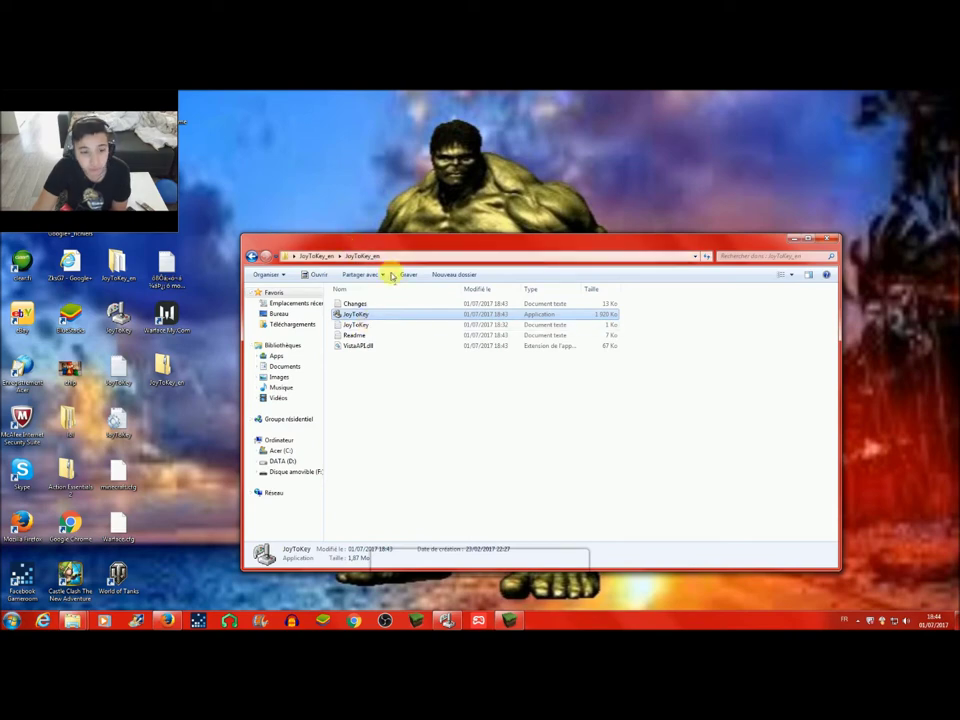
pyautogui.keyDown('ctrl'); pyautogui.click(381, 307); pyautogui.keyUp('ctrl')
pyautogui.moveTo(372, 317)
pyautogui.mouseDown()
pyautogui.moveTo(364, 304)
pyautogui.moveTo(339, 300)
pyautogui.moveTo(386, 328)
pyautogui.mouseUp()
pyautogui.click(606, 463)
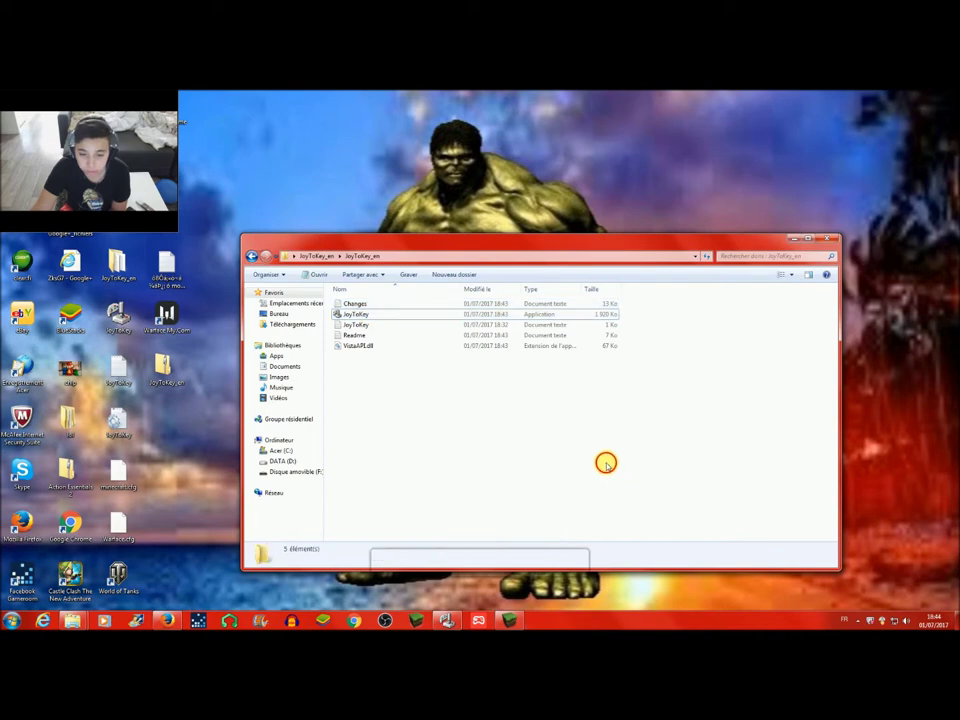
pyautogui.moveTo(474, 314); pyautogui.dragTo(111, 317)
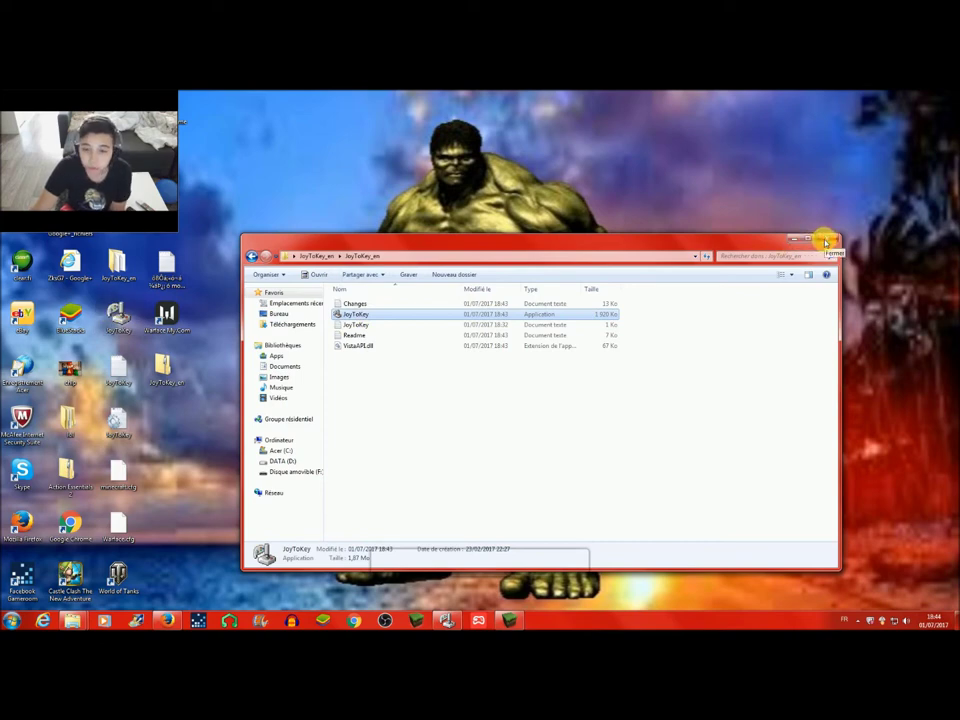
pyautogui.click(826, 241)
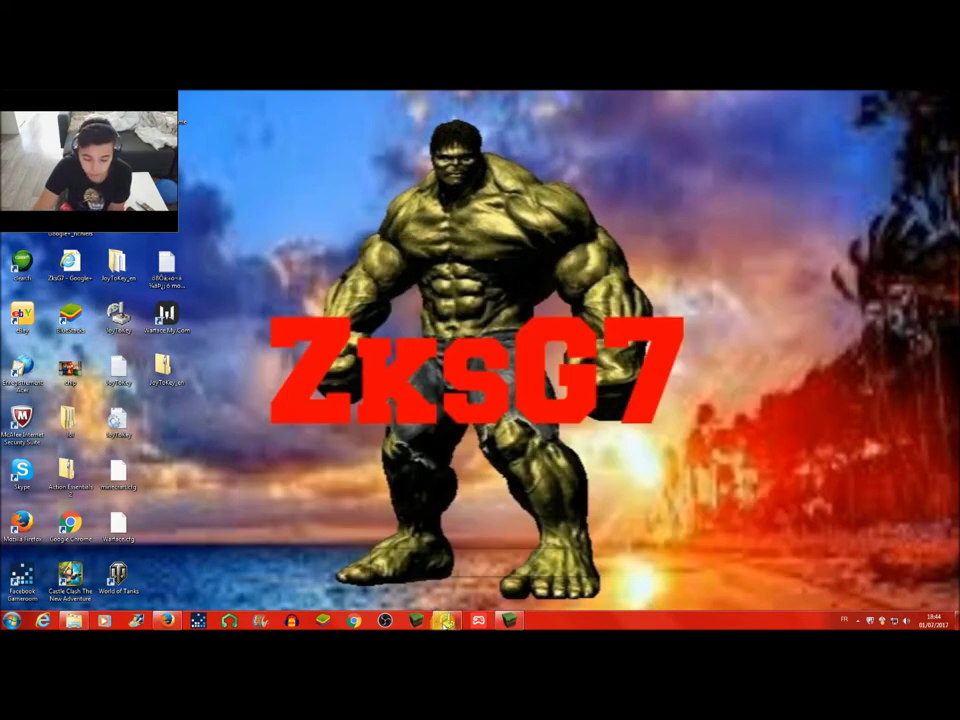
# Switch to JoyToKey and create a new profile named "tuto youtube"
pyautogui.click(447, 620)
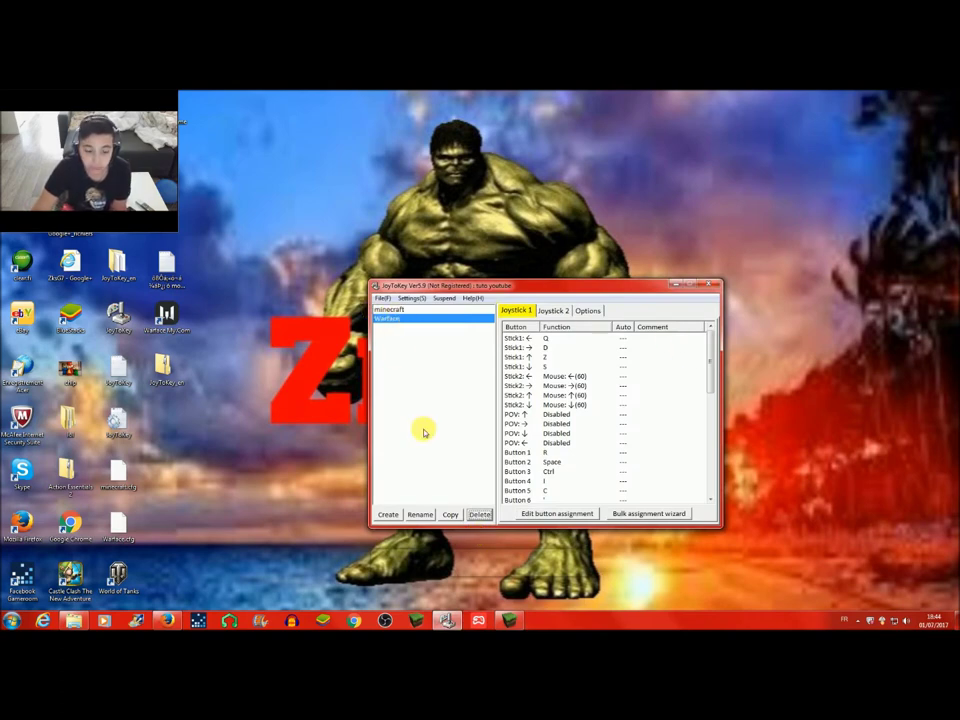
pyautogui.click(396, 513)
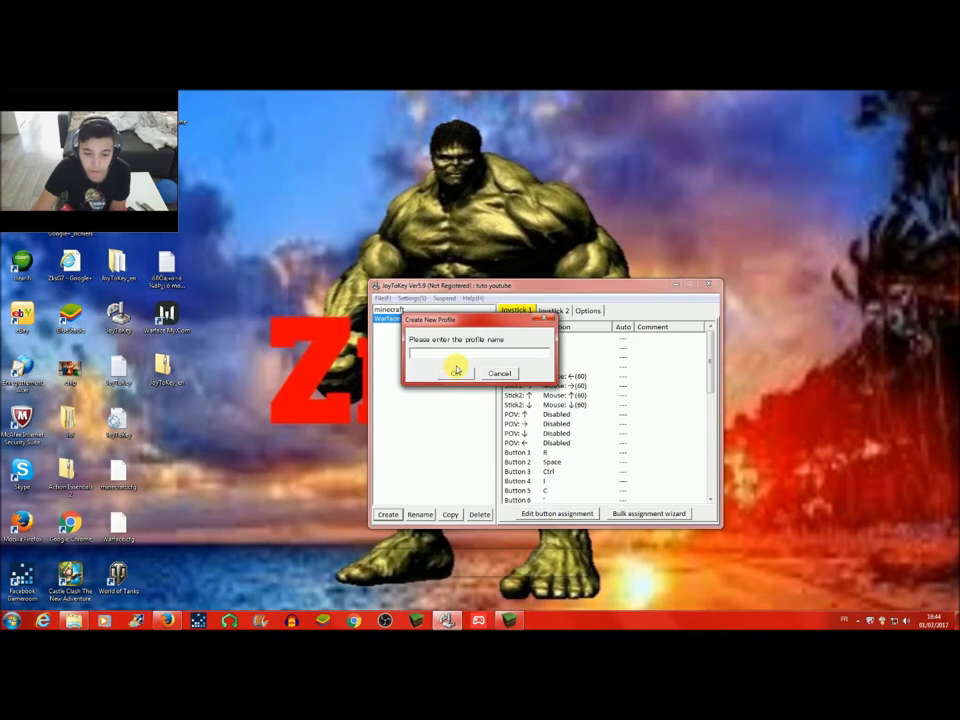
pyautogui.write('tuto youtube')
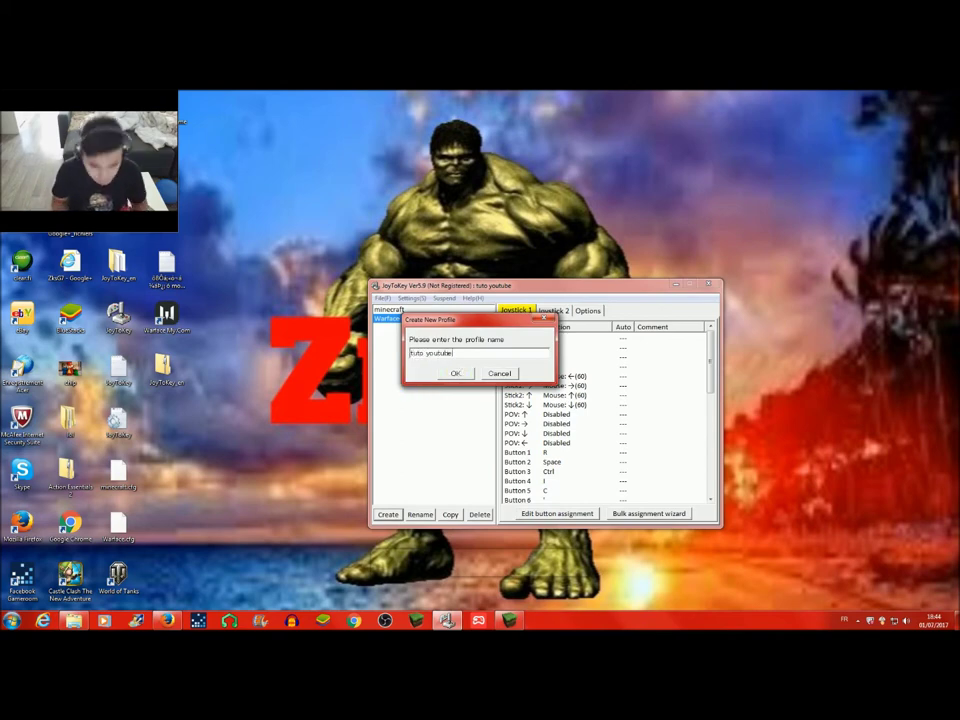
pyautogui.click(456, 373)
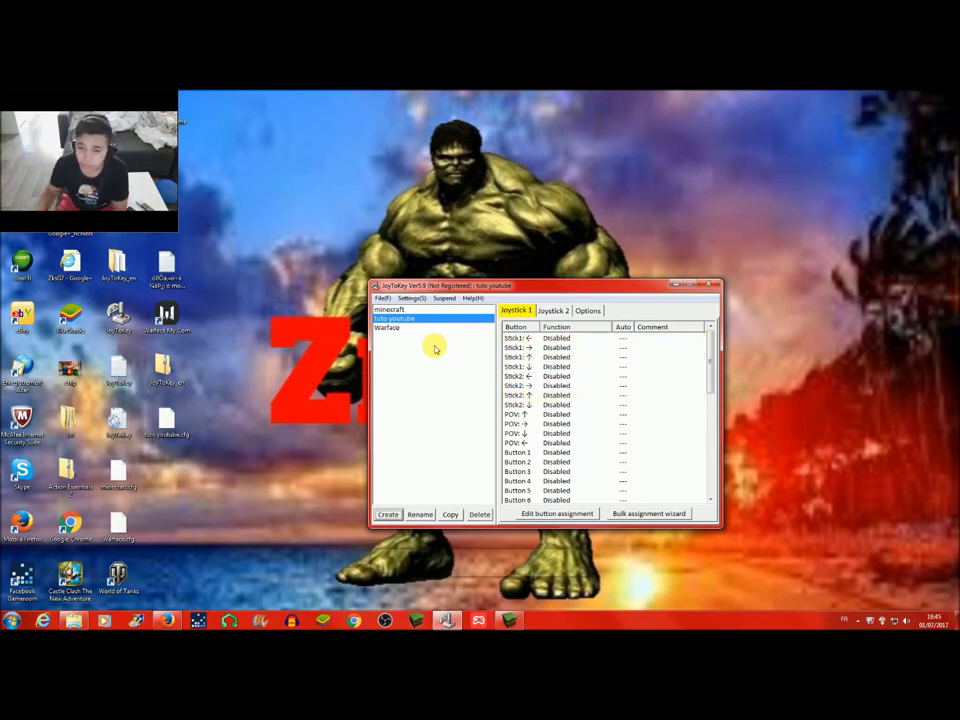
# Open the advanced settings for joystick devices and select Wireless Controller (Connected) as the device to configure
pyautogui.click(589, 311)
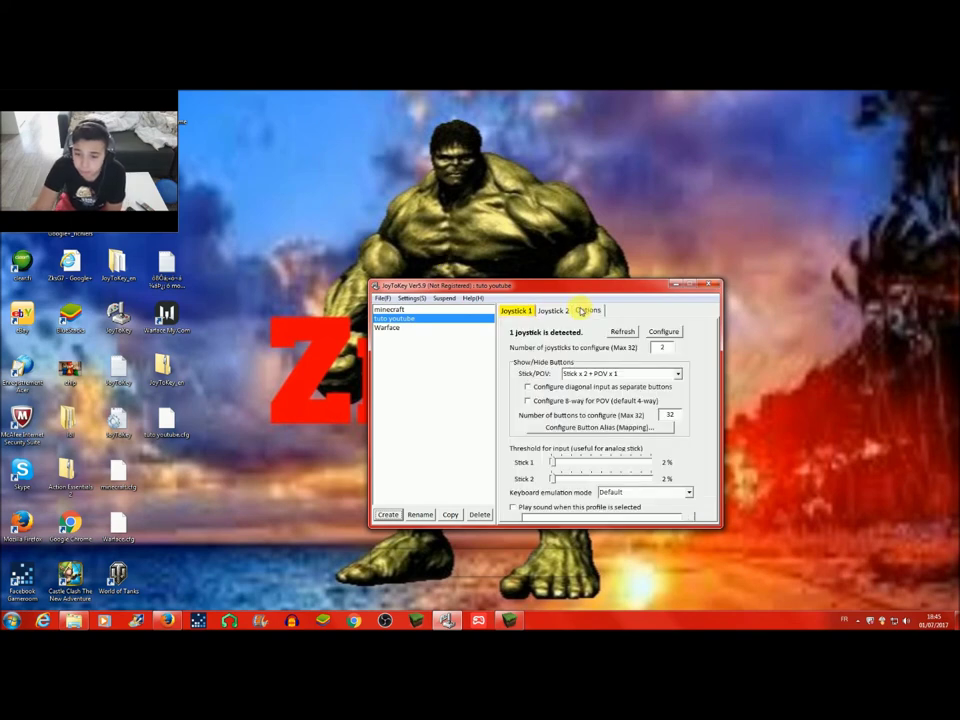
pyautogui.click(668, 331)
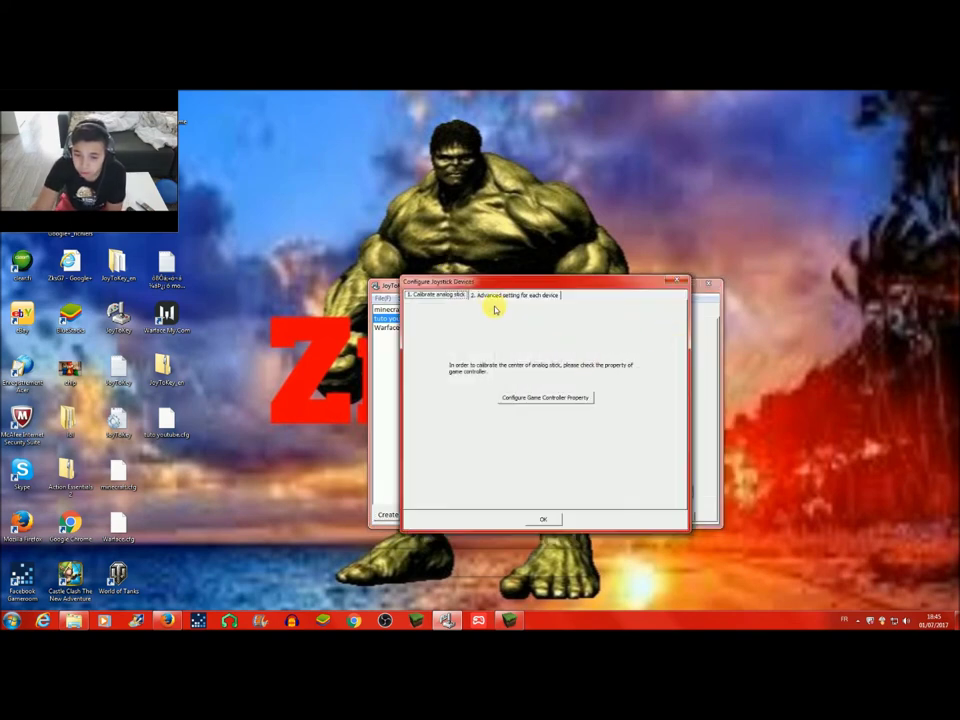
pyautogui.click(496, 298)
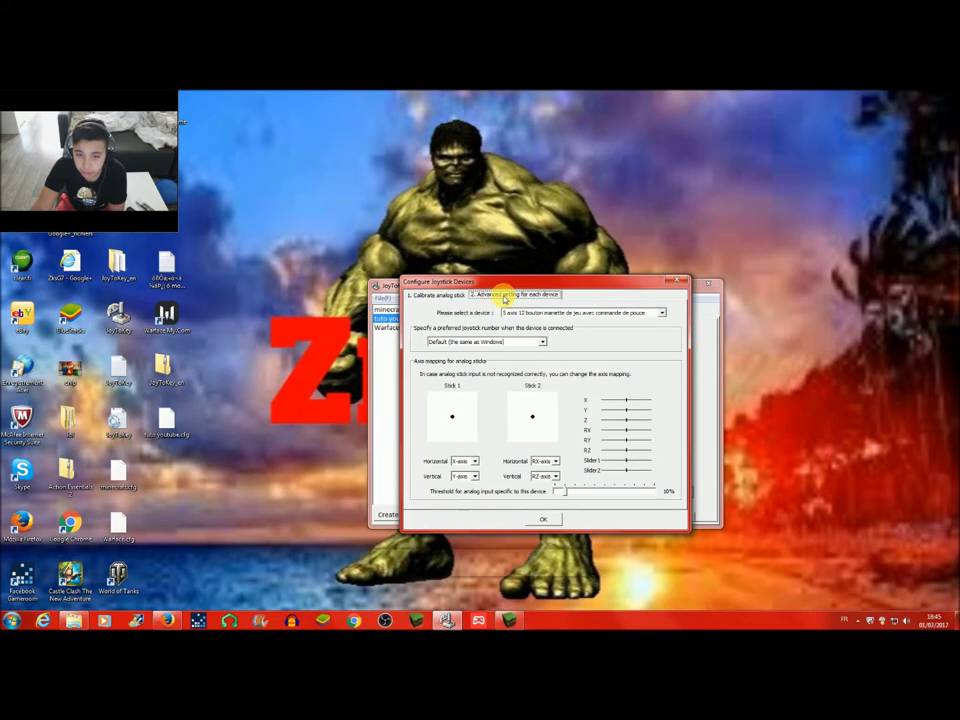
pyautogui.click(548, 476)
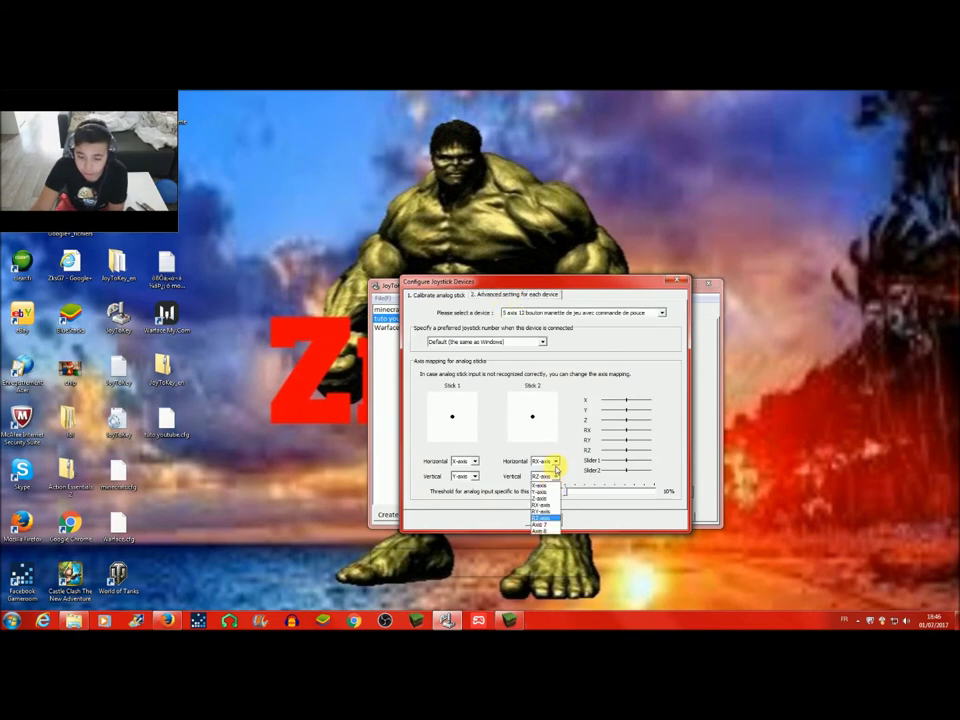
pyautogui.click(548, 518)
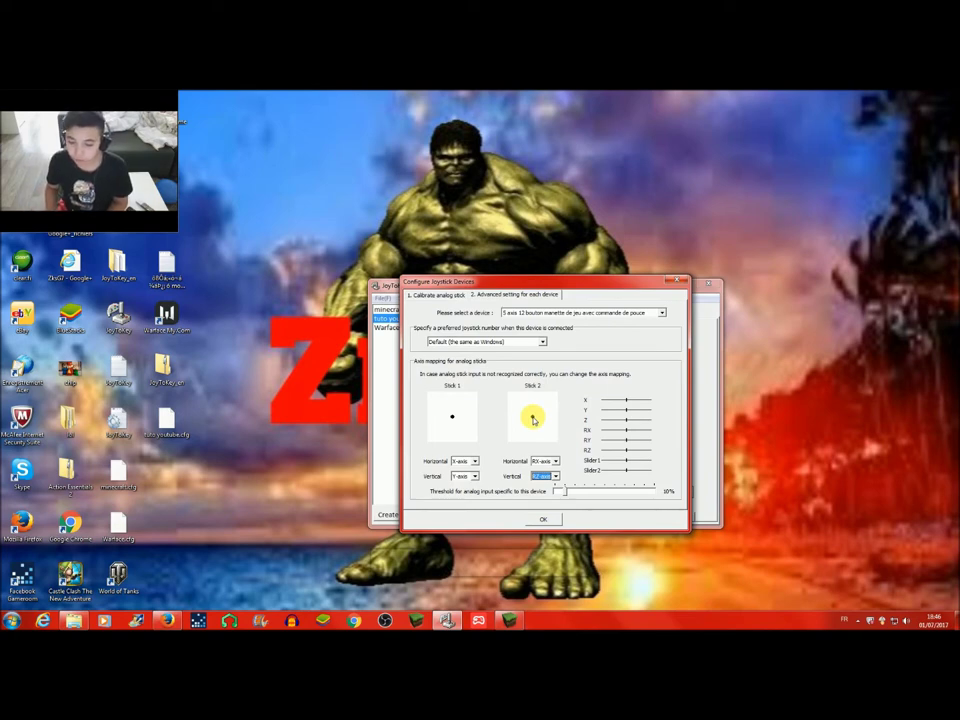
pyautogui.click(659, 313)
pyautogui.click(586, 328)
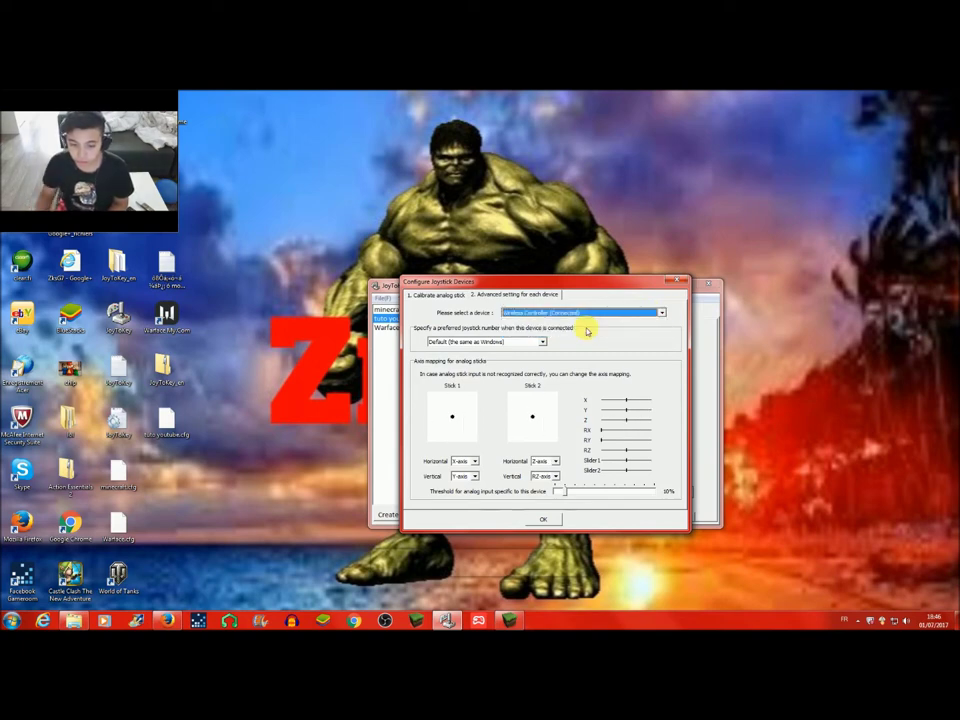
# Try other axes, including Z-axis and RY-axis, for Stick 2's vertical mapping on the wireless controller
pyautogui.click(553, 476)
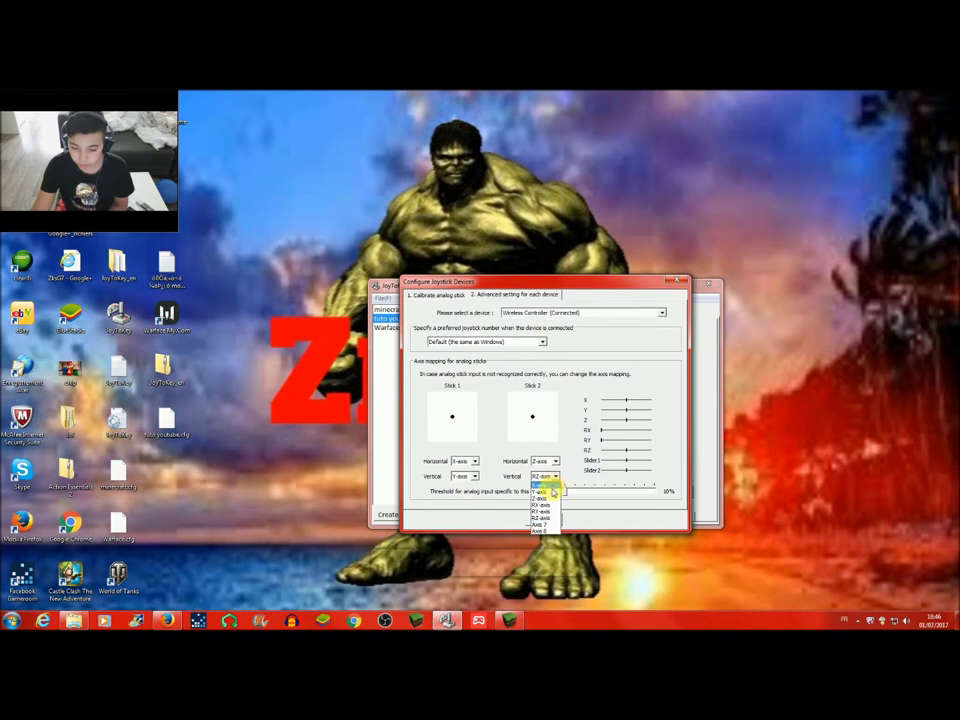
pyautogui.click(548, 497)
pyautogui.click(553, 477)
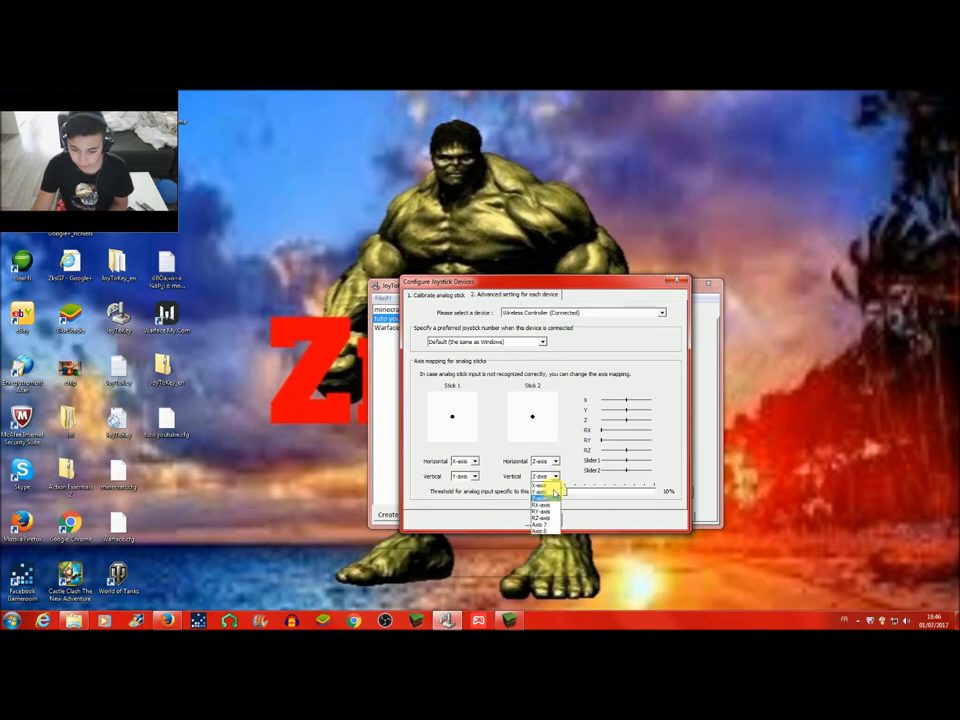
pyautogui.click(551, 492)
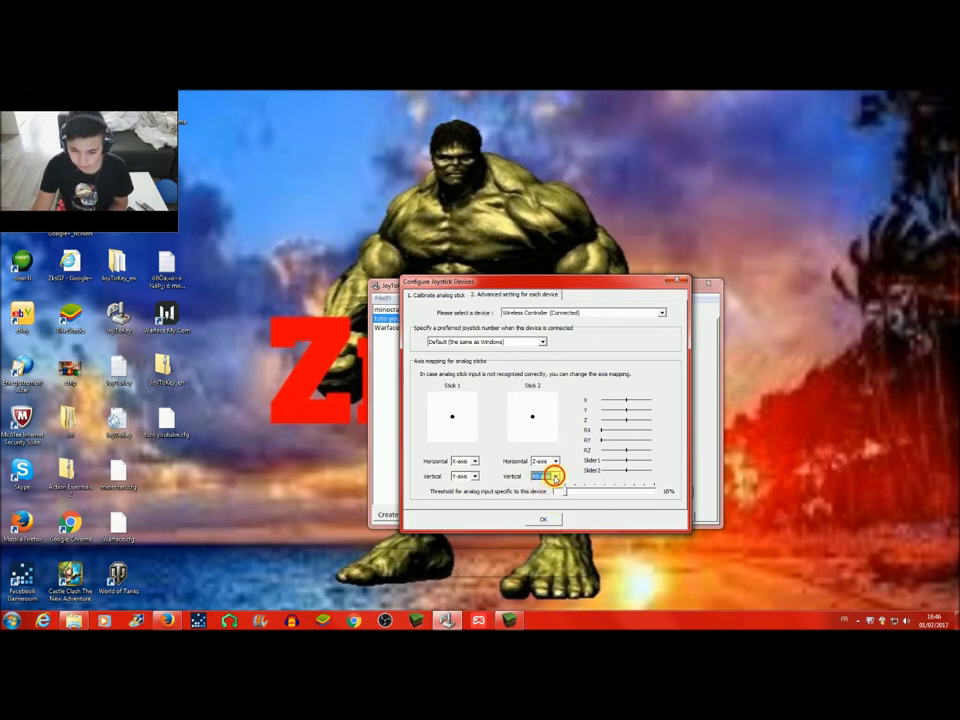
pyautogui.click(553, 476)
pyautogui.click(548, 499)
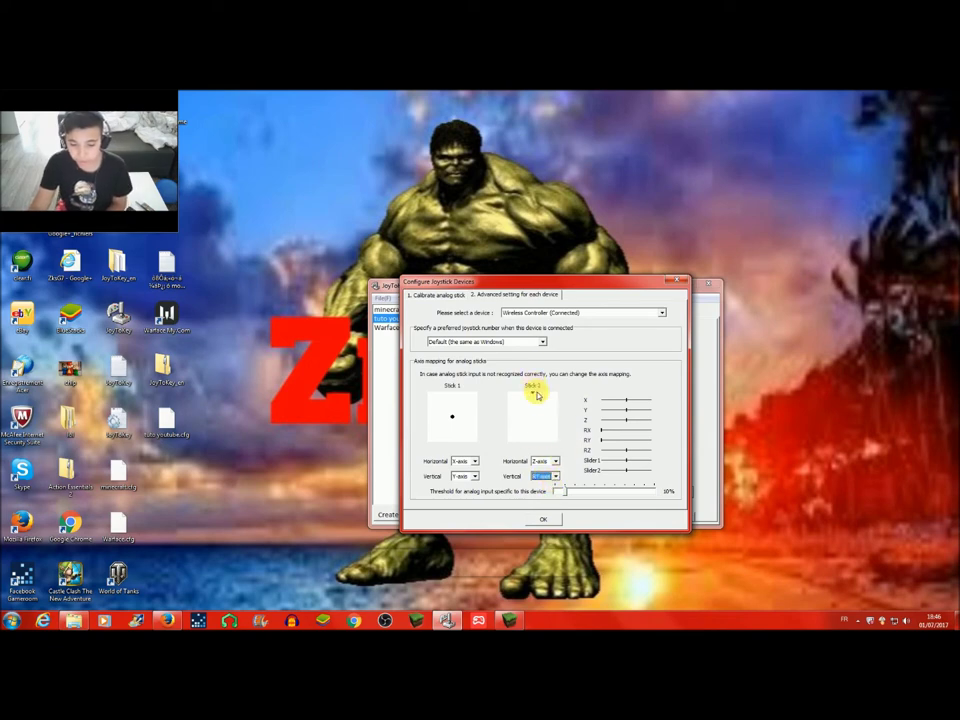
# Map Stick 2's vertical direction to RZ-axis and accept the joystick device configuration
pyautogui.click(556, 476)
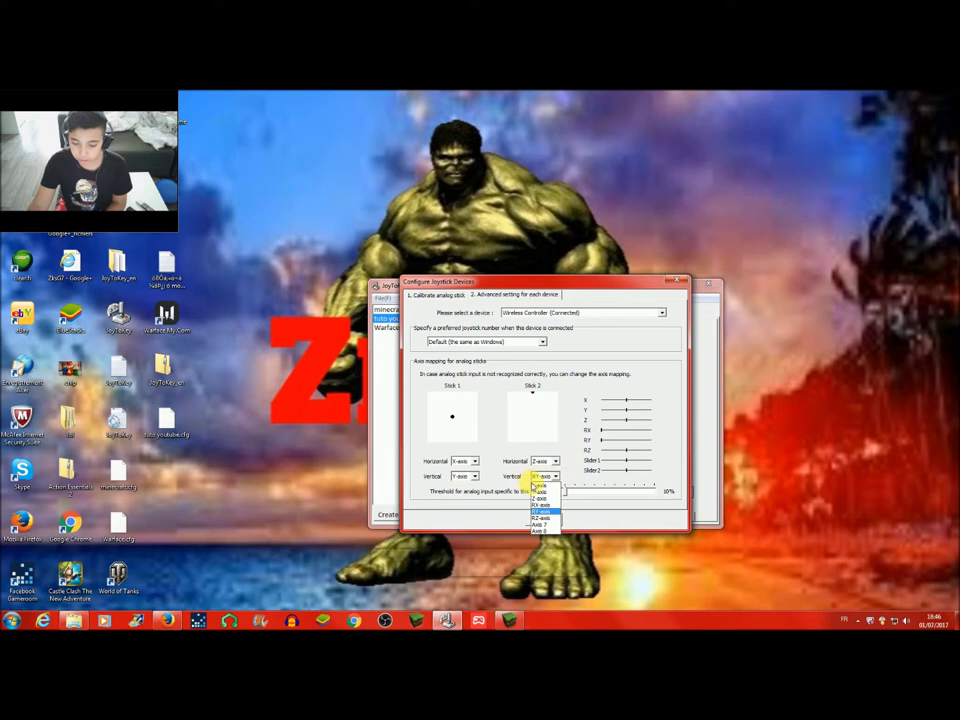
pyautogui.click(538, 518)
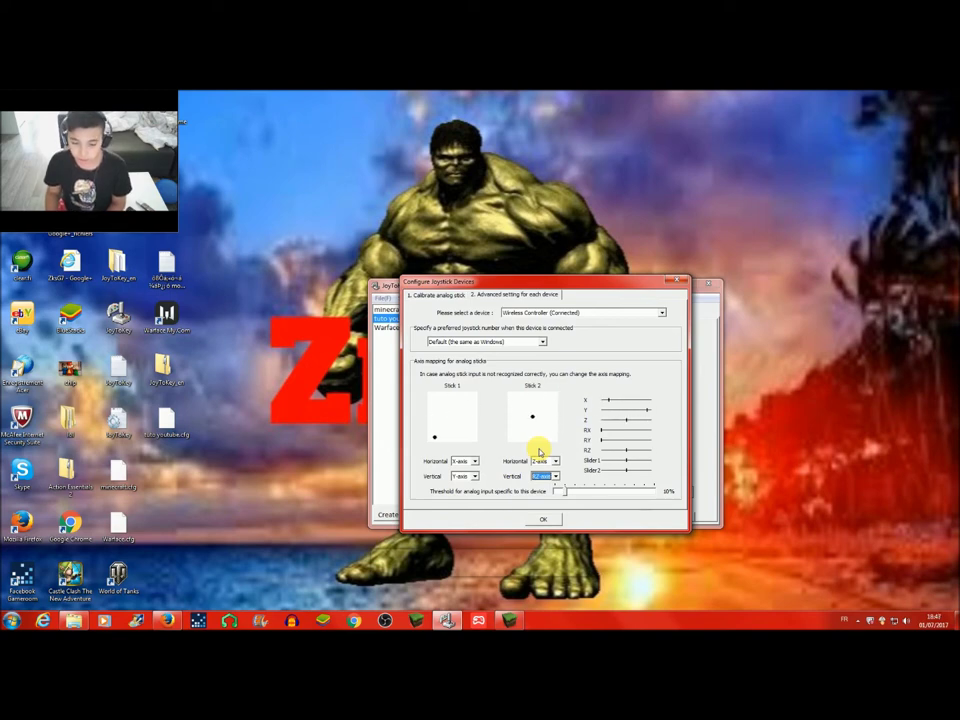
pyautogui.click(545, 519)
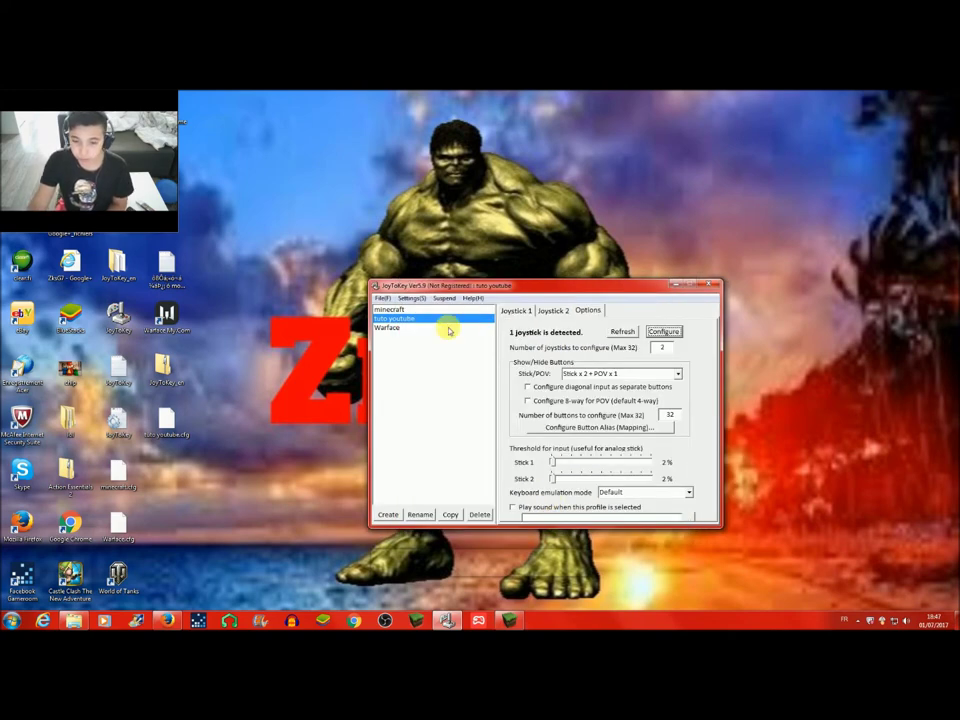
# Compare the Joystick 1 button assignments of the minecraft and Warface profiles, ending with the minecraft profile selected
pyautogui.click(516, 310)
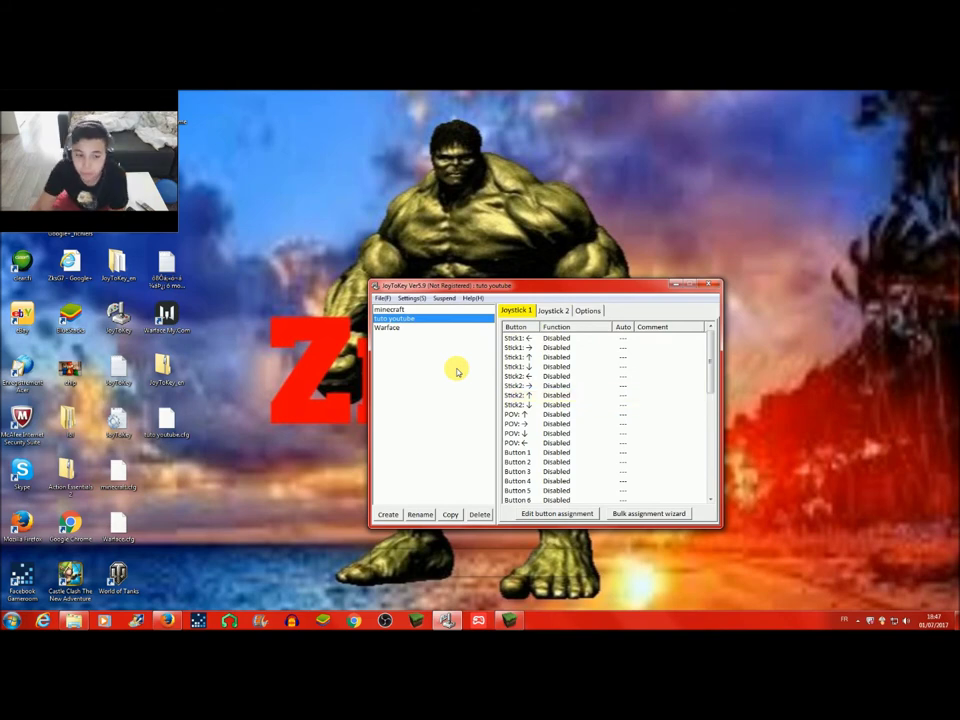
pyautogui.click(436, 309)
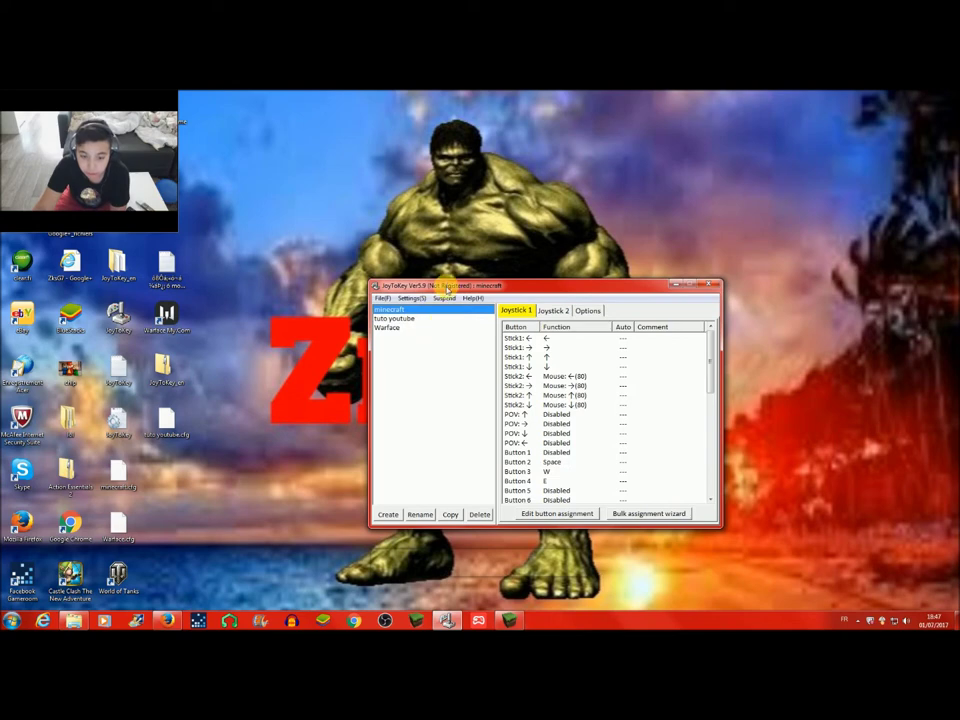
pyautogui.moveTo(447, 288); pyautogui.dragTo(517, 172)
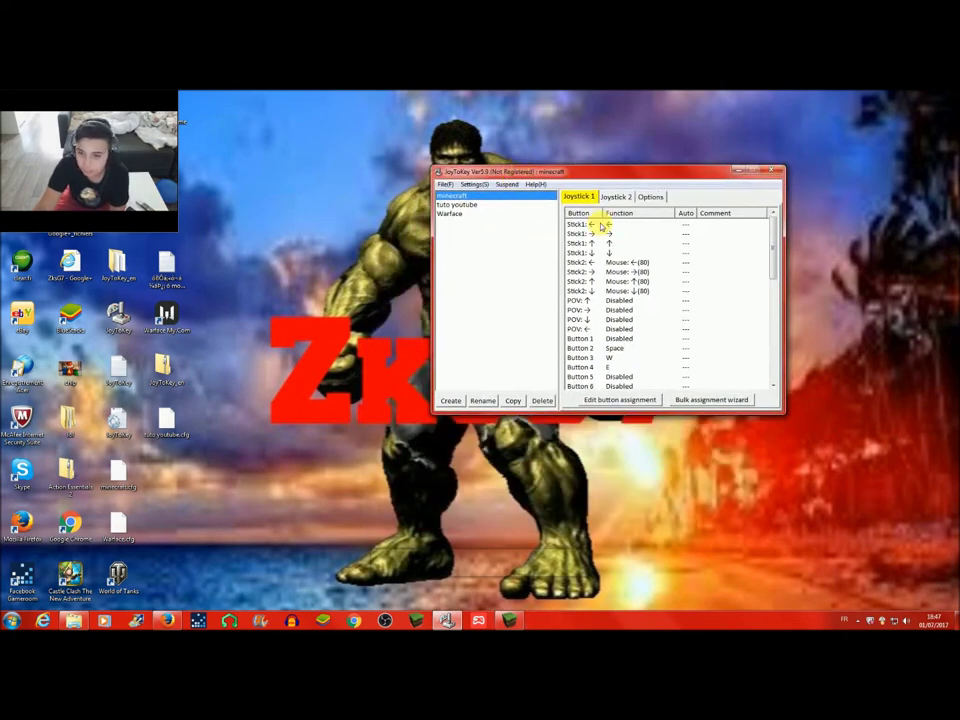
pyautogui.click(500, 214)
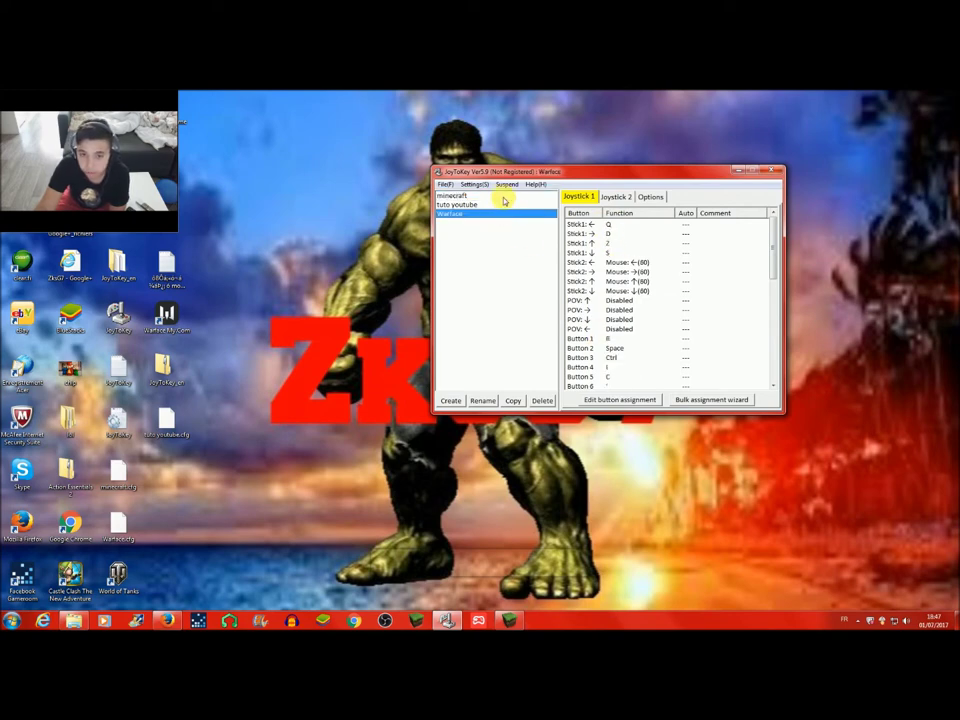
pyautogui.click(502, 196)
pyautogui.click(505, 213)
pyautogui.click(506, 197)
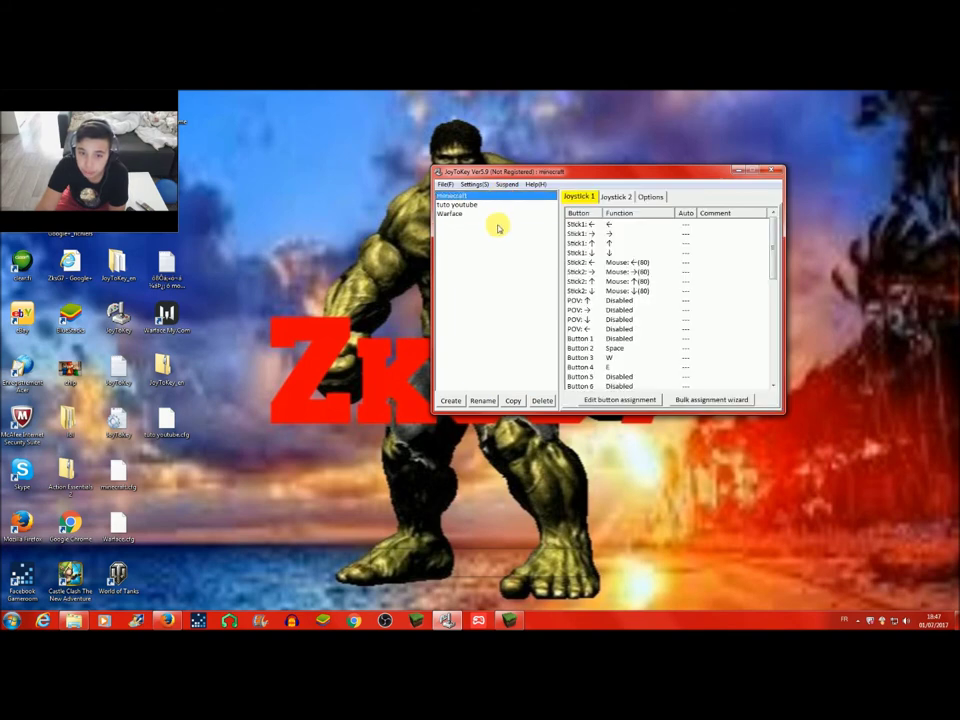
pyautogui.click(496, 215)
pyautogui.click(497, 197)
pyautogui.click(497, 214)
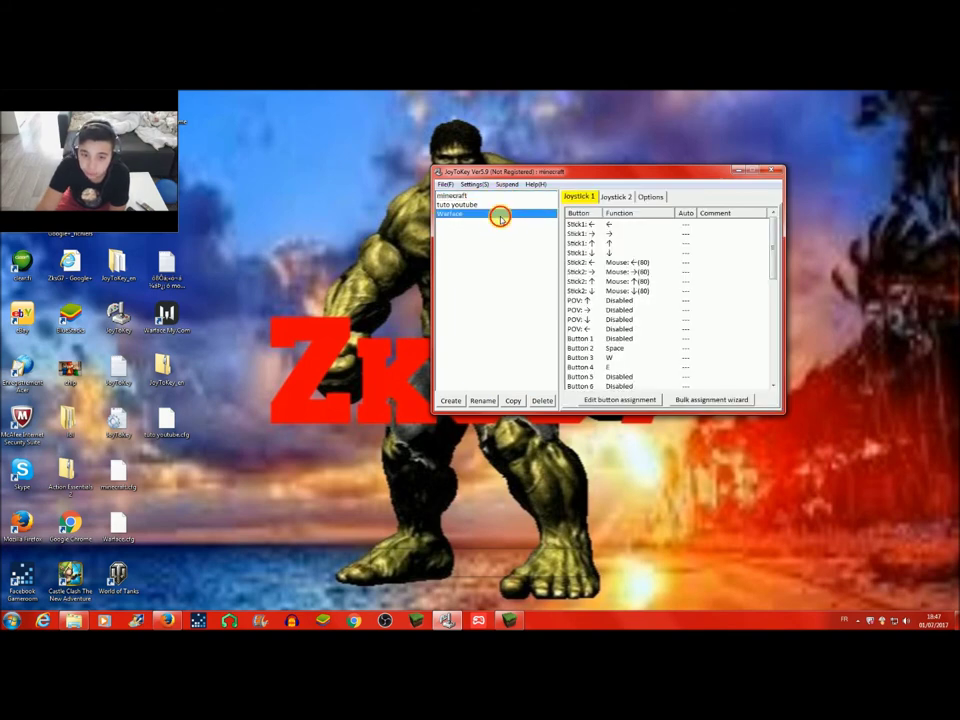
pyautogui.click(497, 197)
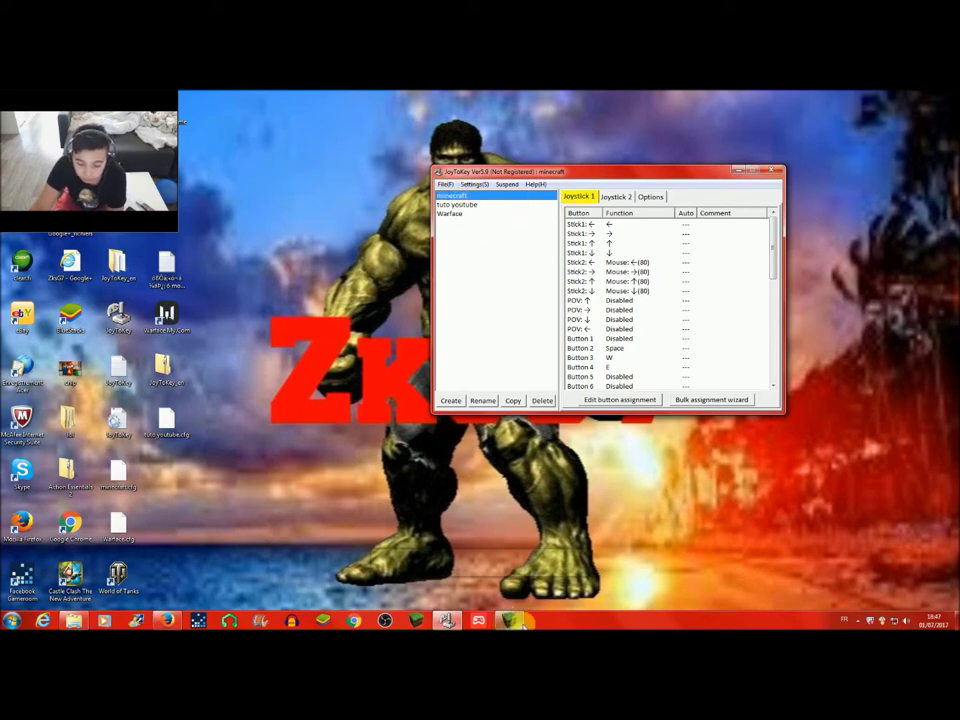
# Switch to the Minecraft AZ Launcher, start the game with the 1.9.4-Forge (+ pvpfix) pack, and minimize the JoyToKey window
pyautogui.click(515, 622)
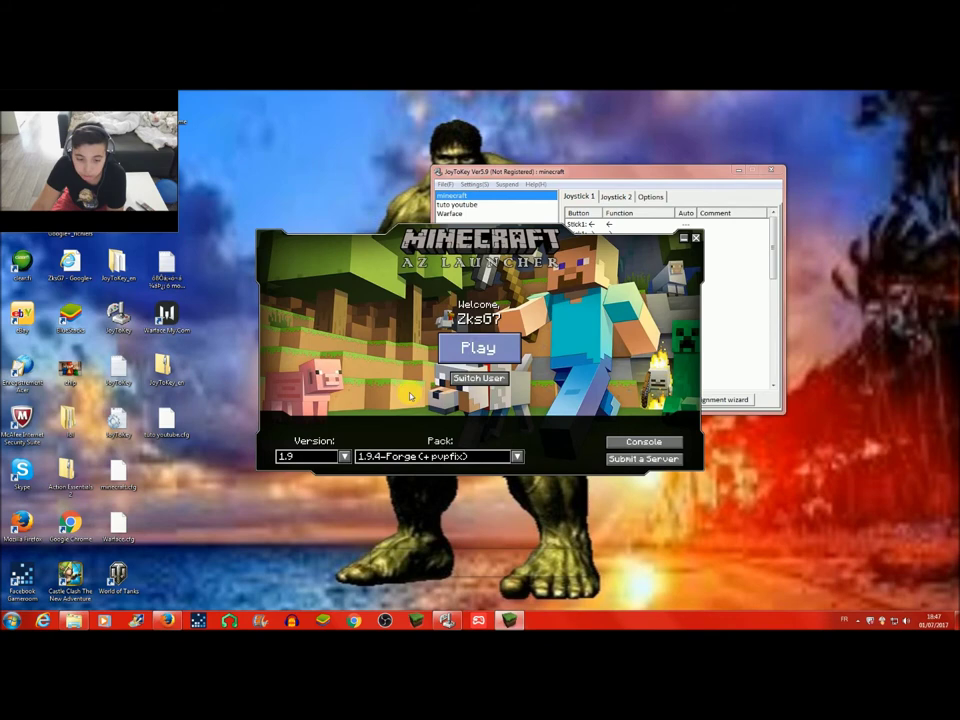
pyautogui.click(474, 345)
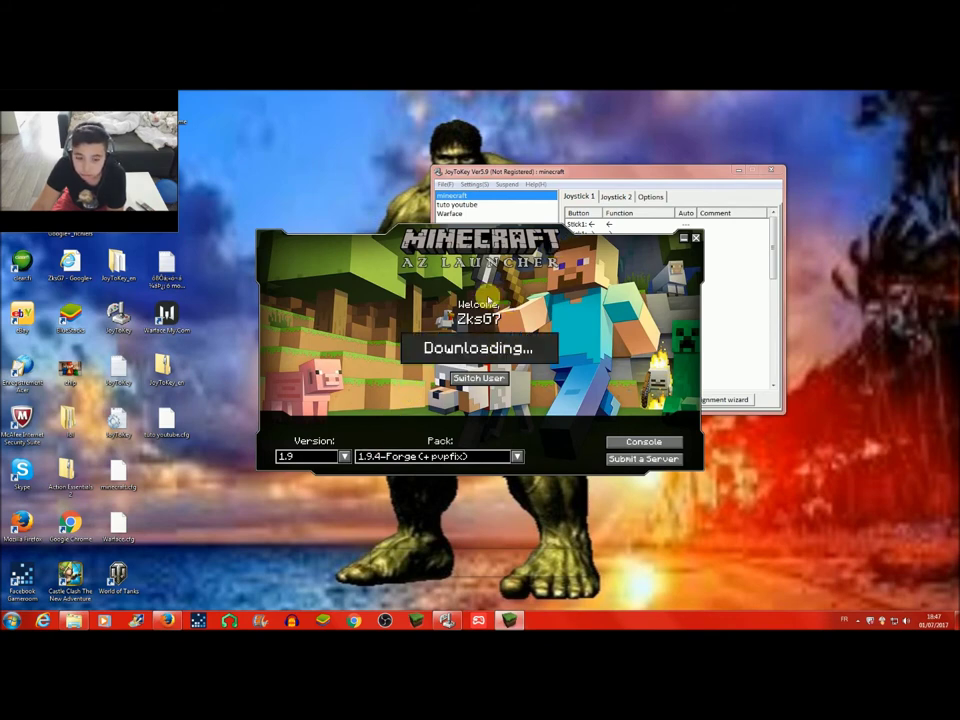
pyautogui.moveTo(488, 300); pyautogui.dragTo(474, 422)
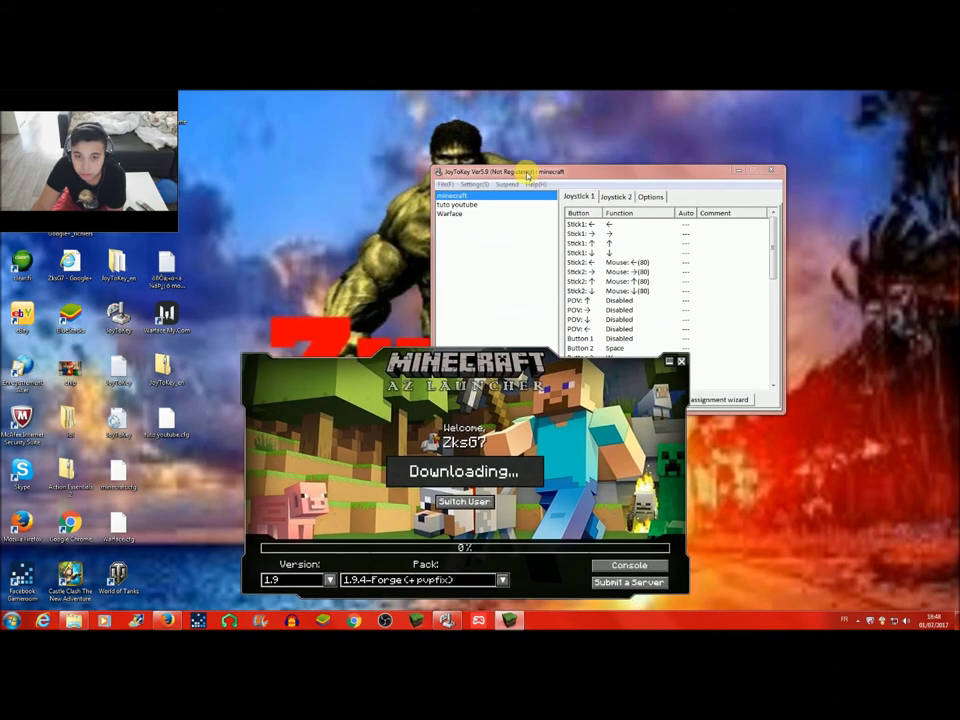
pyautogui.click(527, 175)
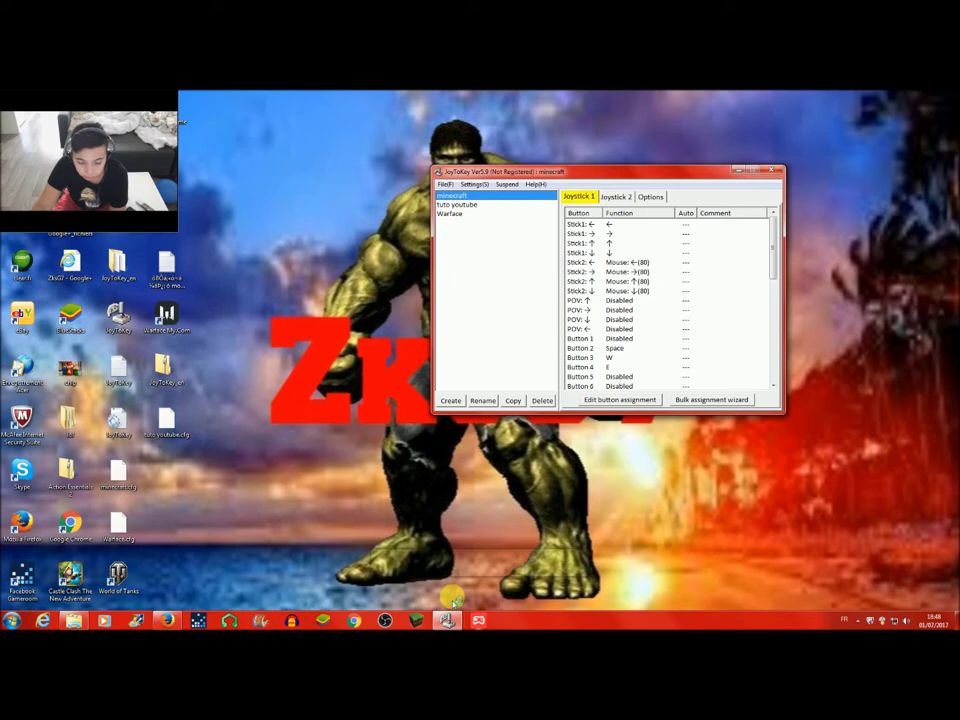
pyautogui.click(751, 172)
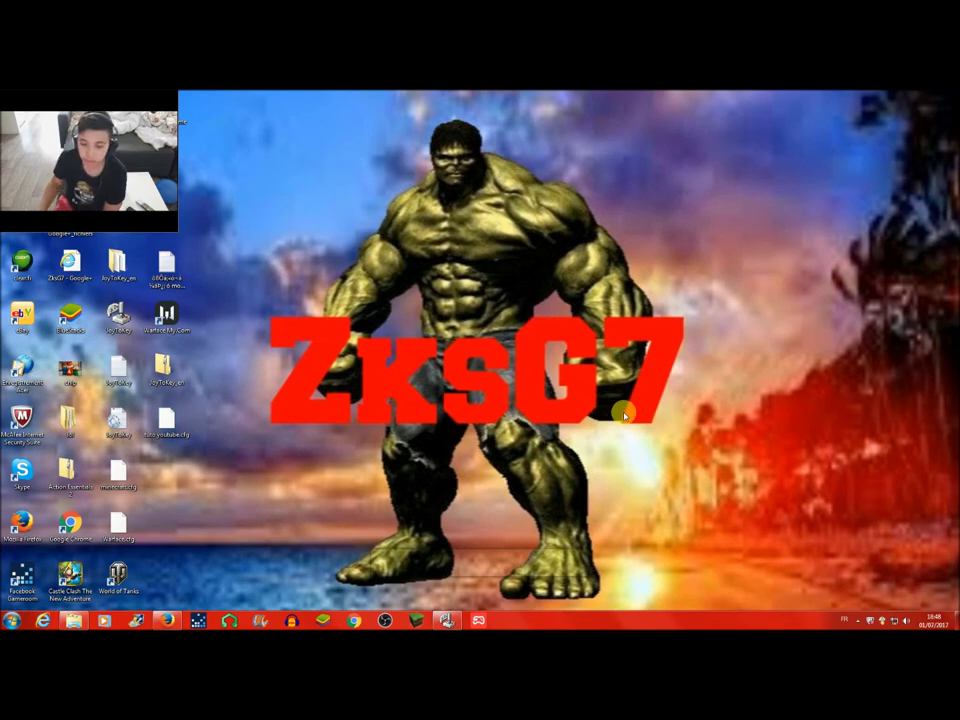